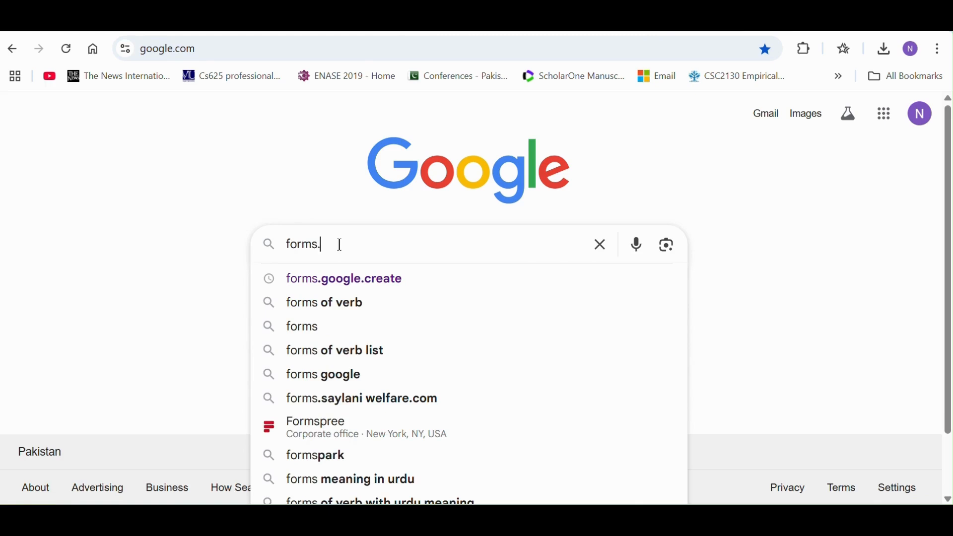
- Open Google Forms from a web search for forms.google.create and start a blank form
type("le")
left_click(350, 282)
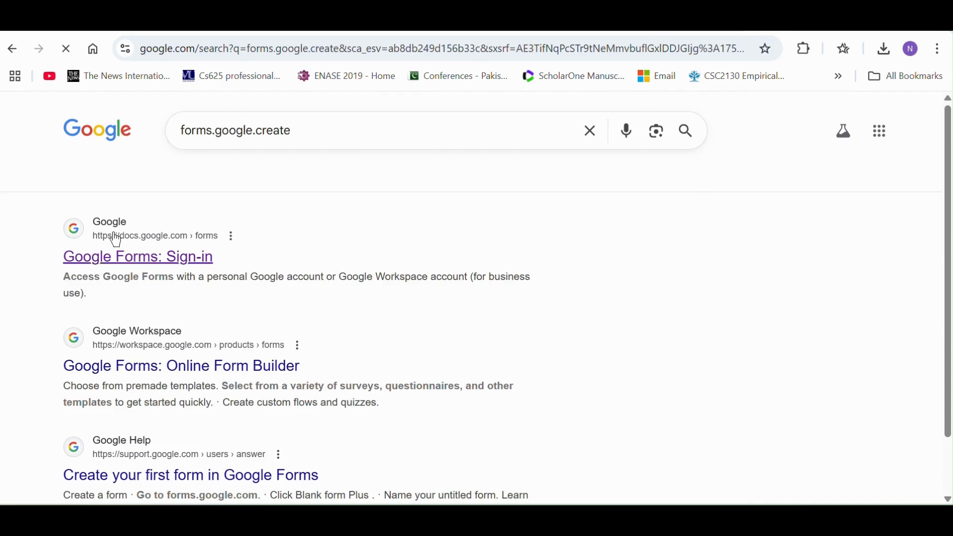
left_click(148, 266)
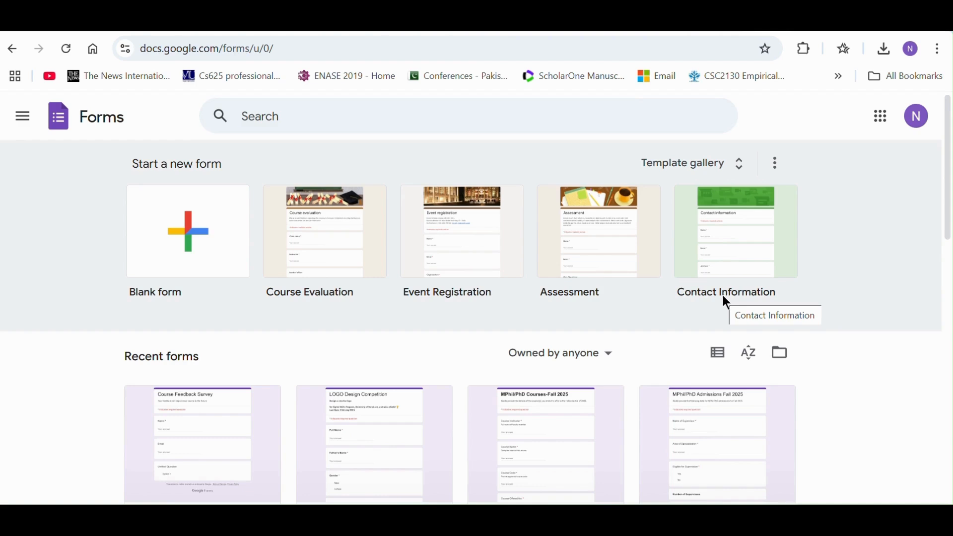
left_click(174, 237)
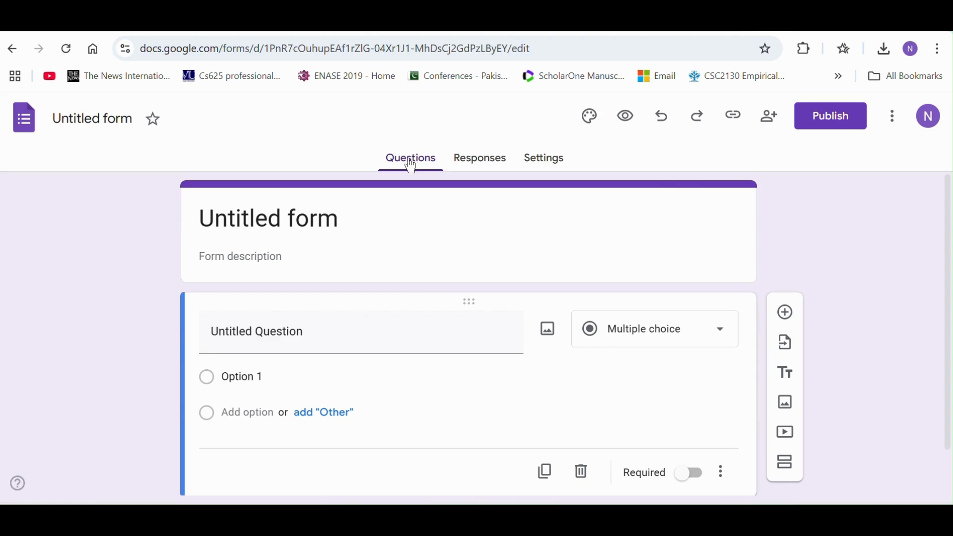
- Look over the new form's response and settings pages, then return to its questions
left_click(480, 165)
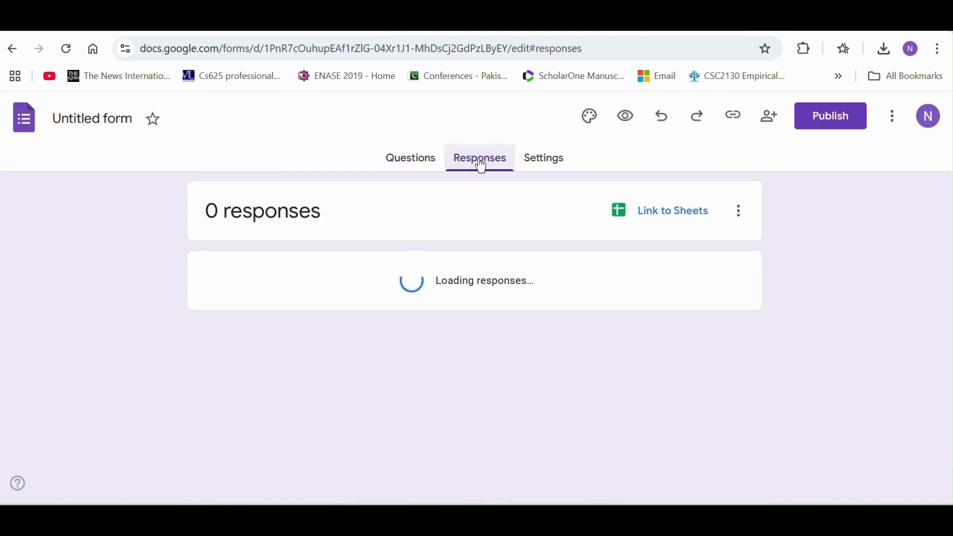
left_click(546, 162)
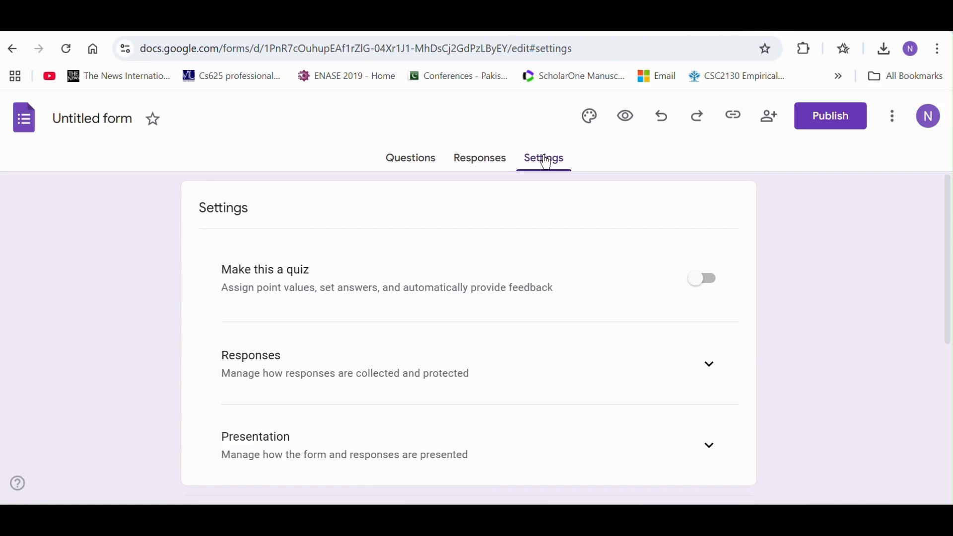
left_click(404, 164)
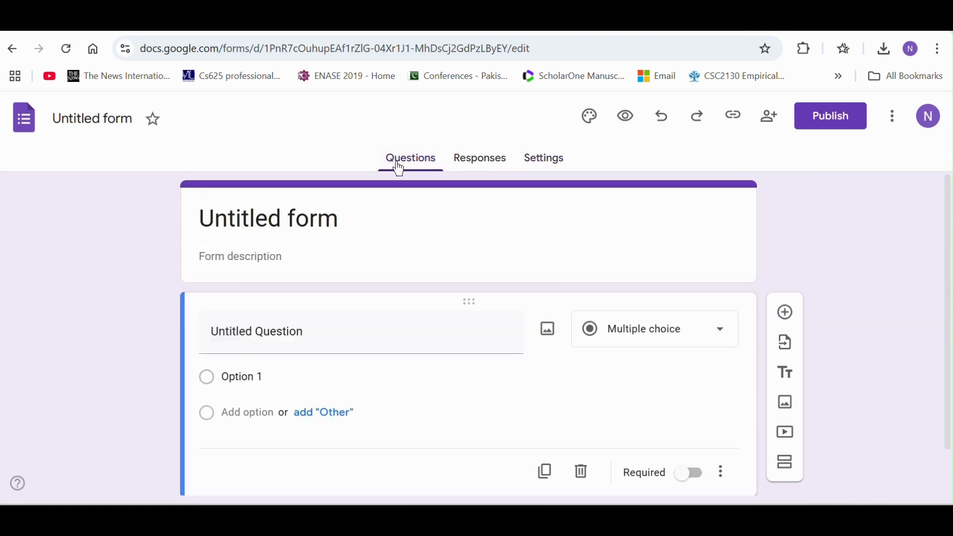
- Replace the form's placeholder title with "Course Feedback Survey"
left_click_drag(355, 218, 208, 217)
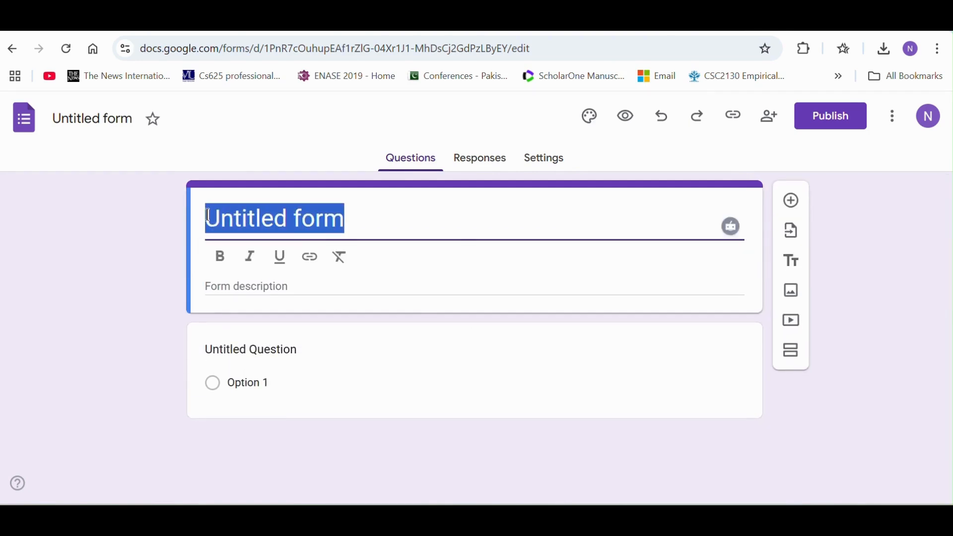
type("C")
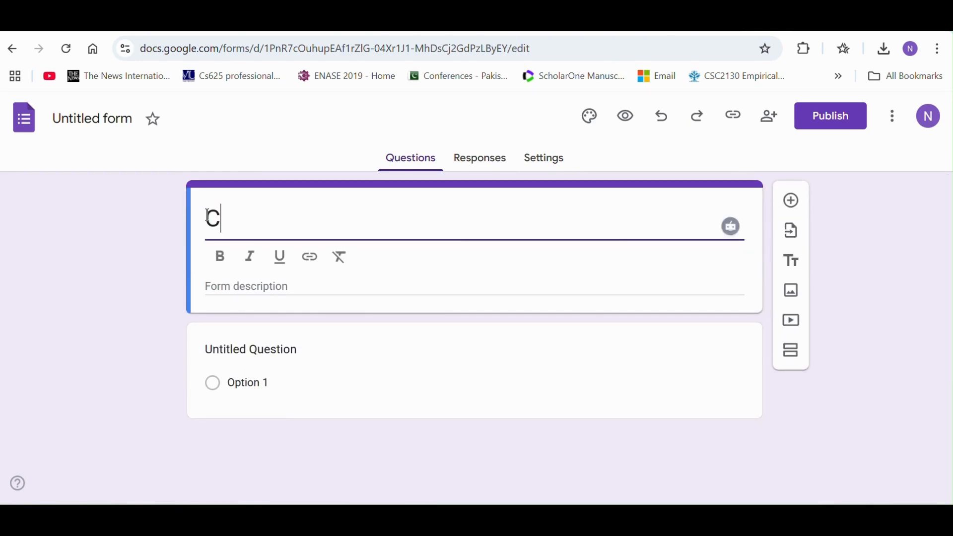
type("ourse F")
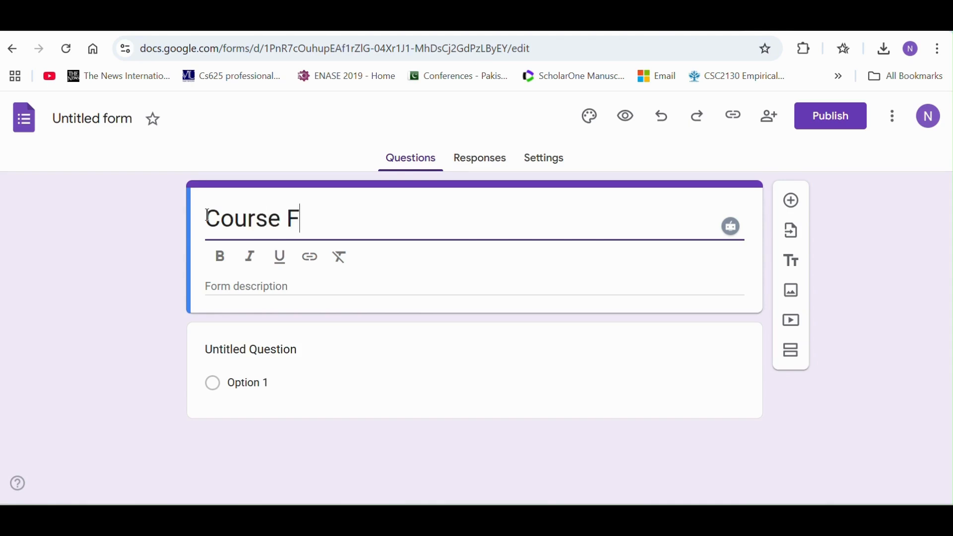
type("eedba")
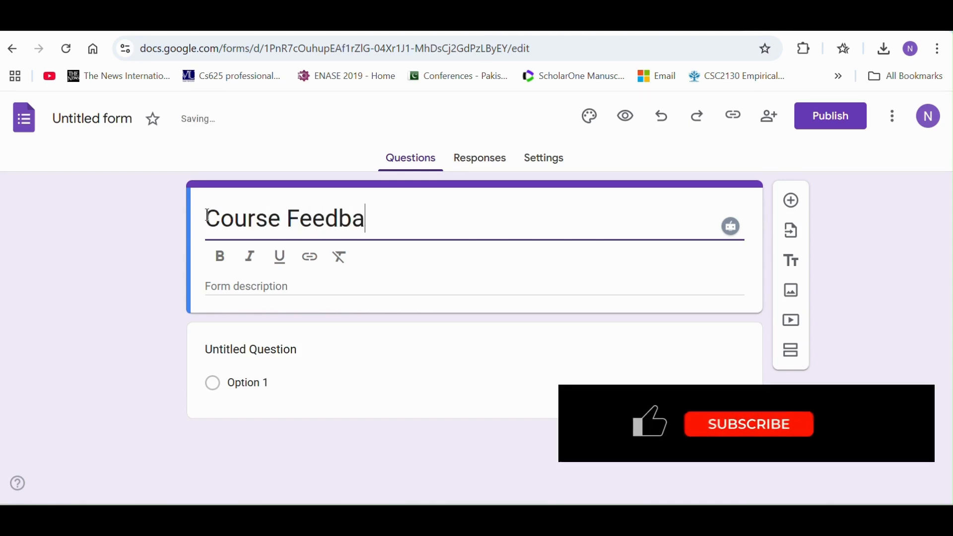
type("ck Surve")
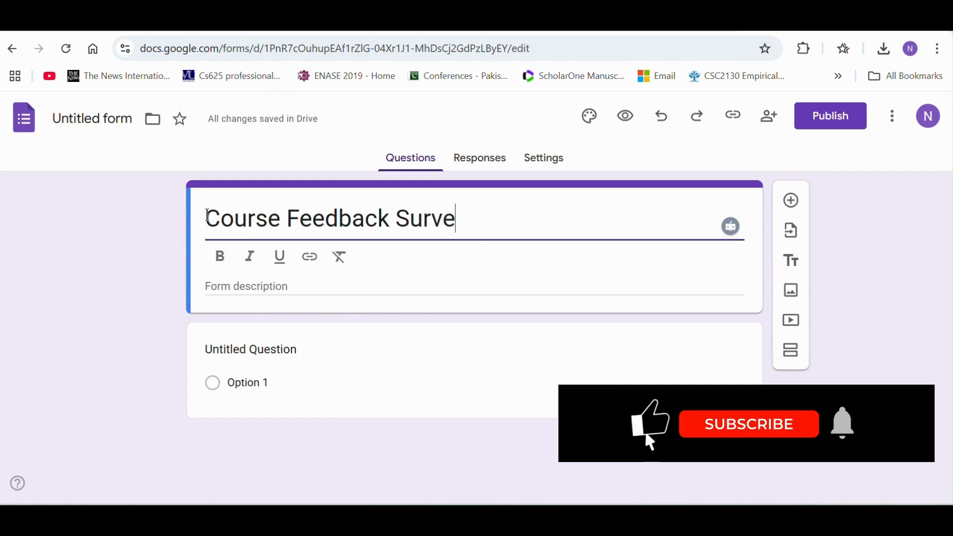
type("y")
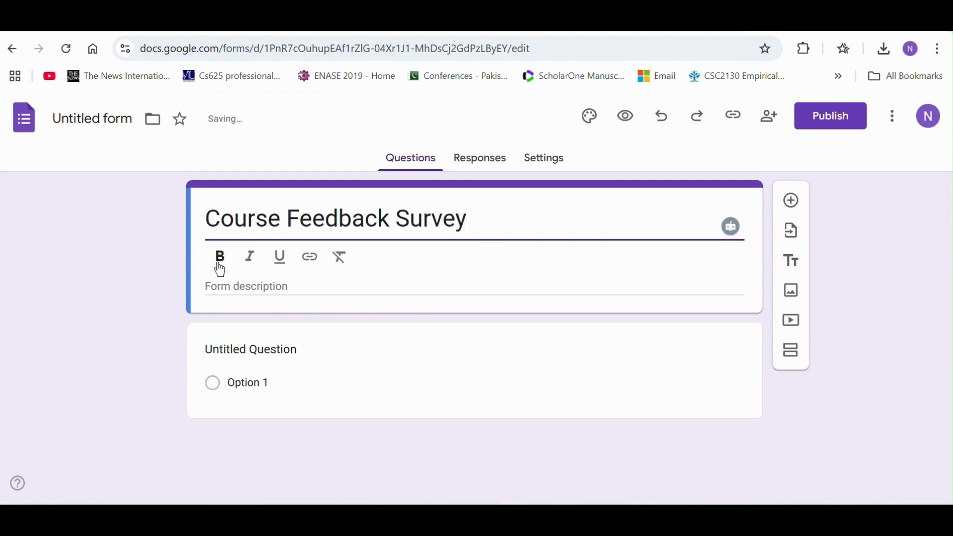
- Enter the form description "Your feedback will help us improve the course in the future." and make it bold
left_click(231, 286)
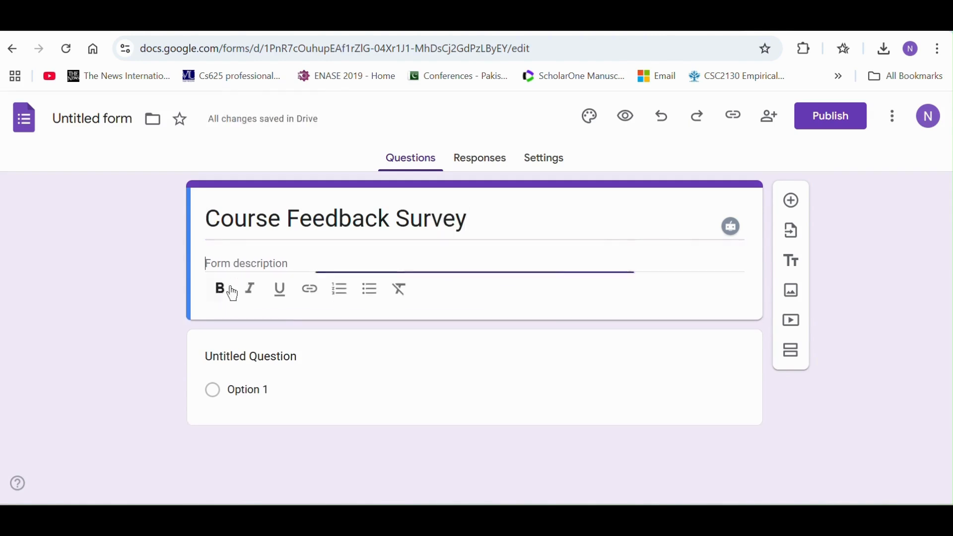
left_click(397, 30)
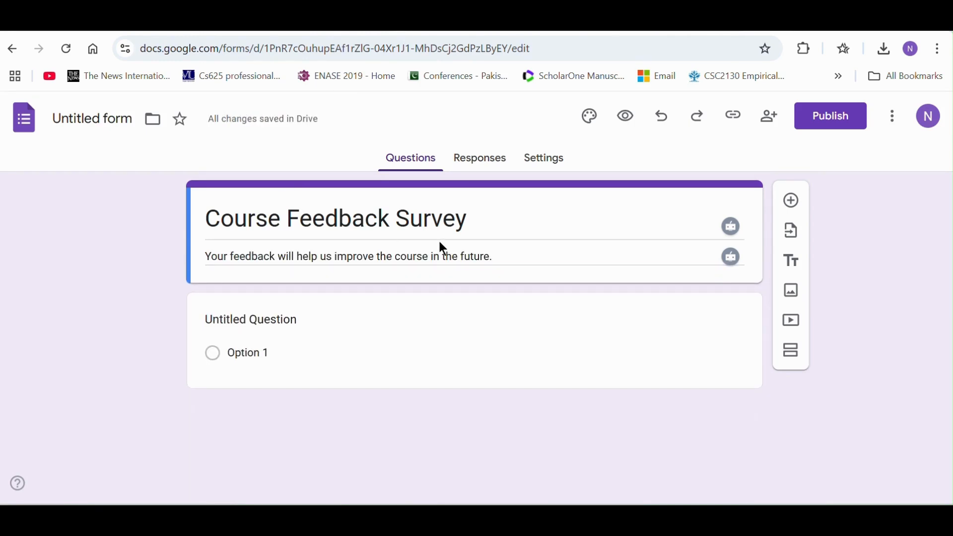
left_click_drag(497, 258, 202, 269)
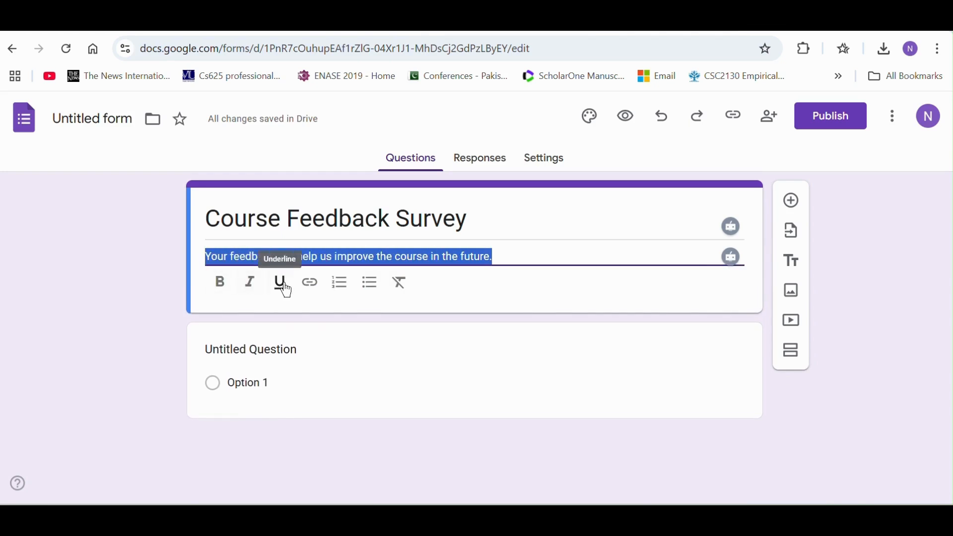
left_click(220, 283)
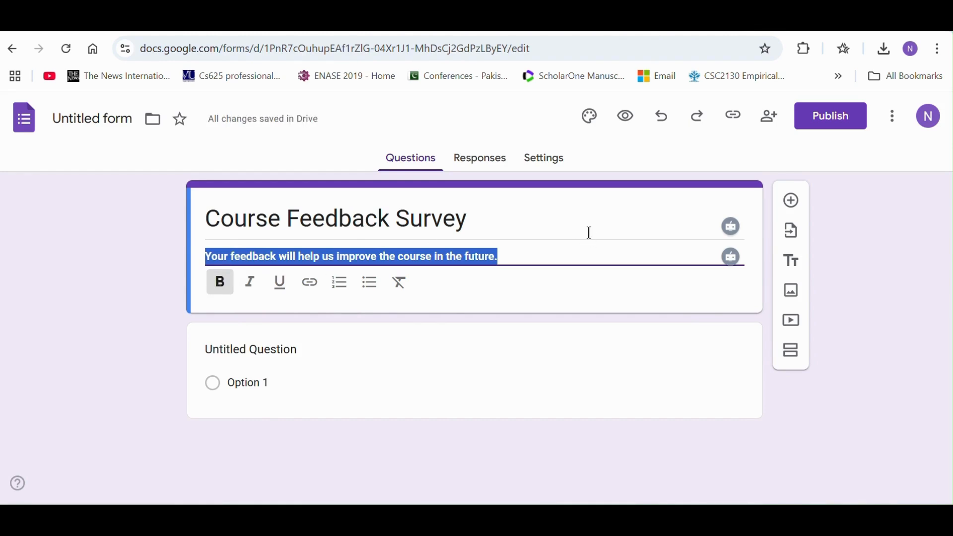
- Add a required short-answer question titled "Name" directly below the form header
left_click(792, 202)
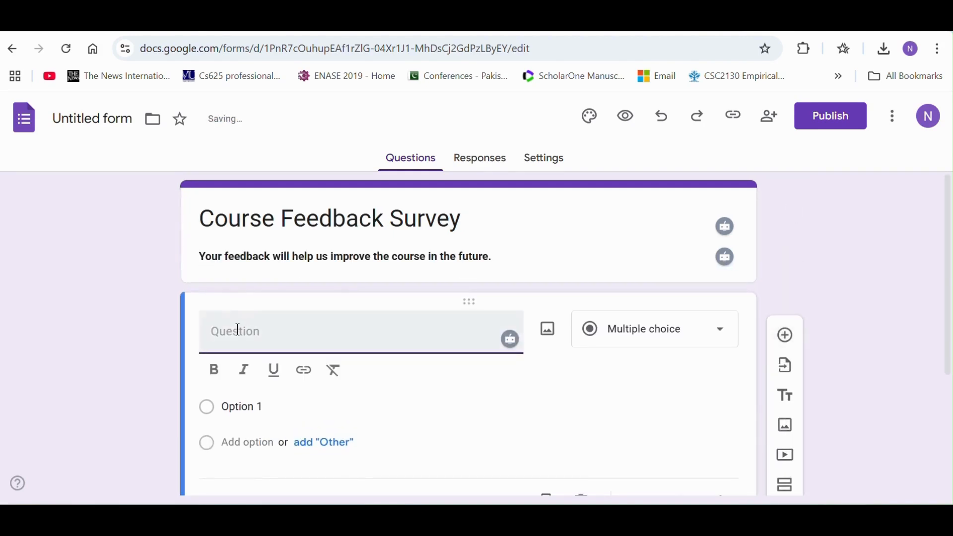
type("Name")
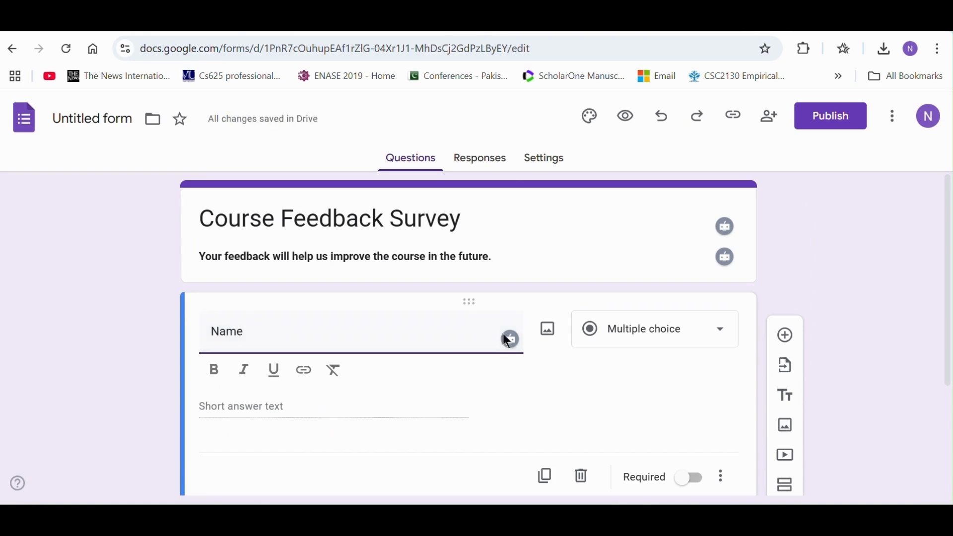
left_click(716, 336)
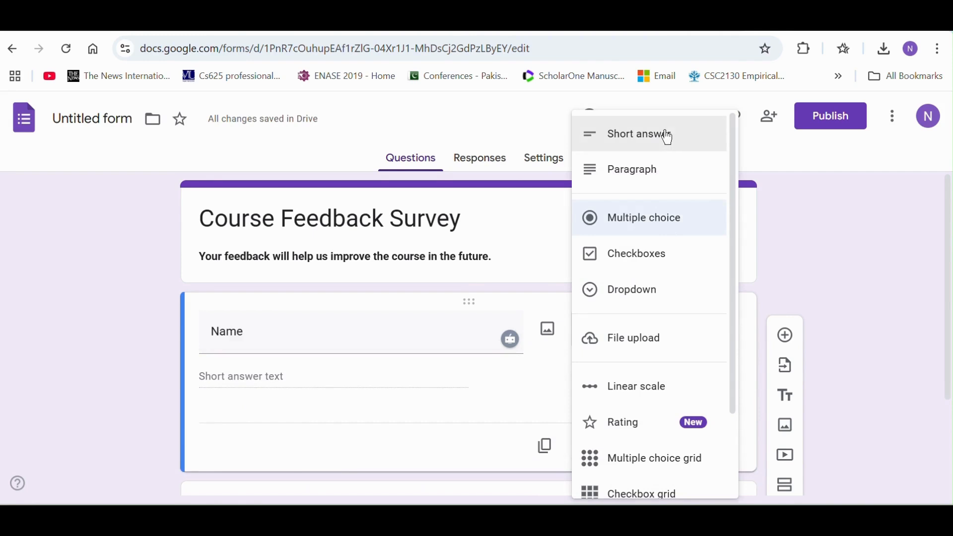
mouse_move(734, 174)
left_mouse_down()
mouse_move(730, 261)
mouse_move(733, 154)
left_mouse_up()
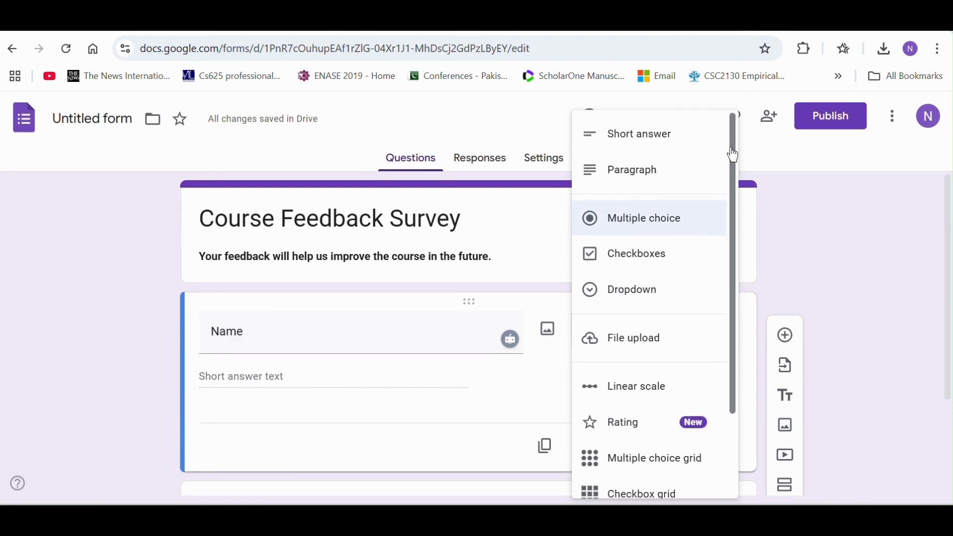
left_click(620, 144)
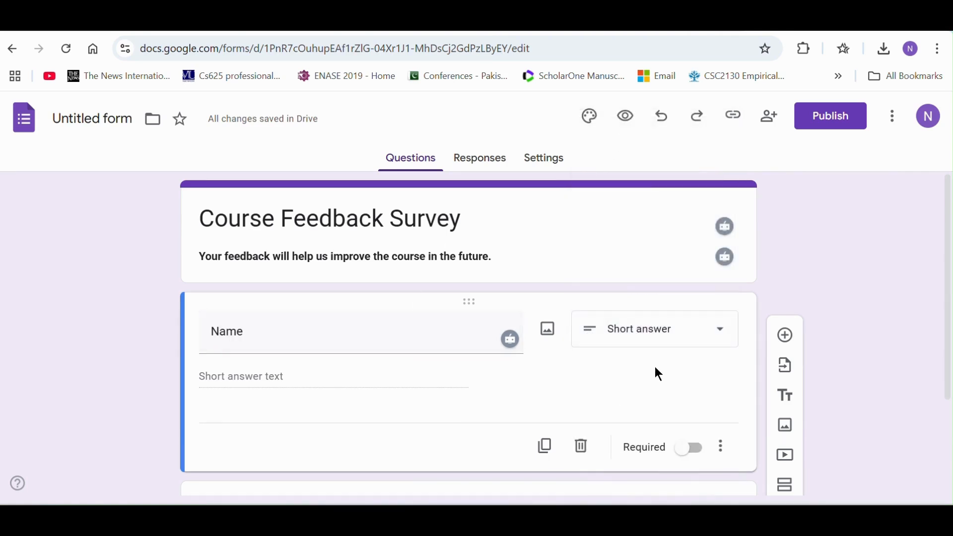
left_click(698, 452)
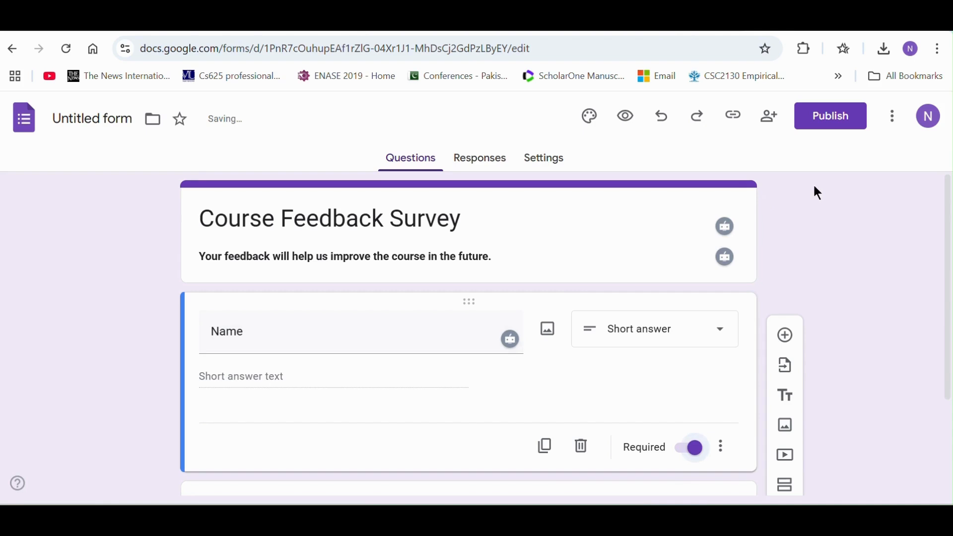
- Add a required short-answer question titled "Email" below the Name question
left_click(785, 335)
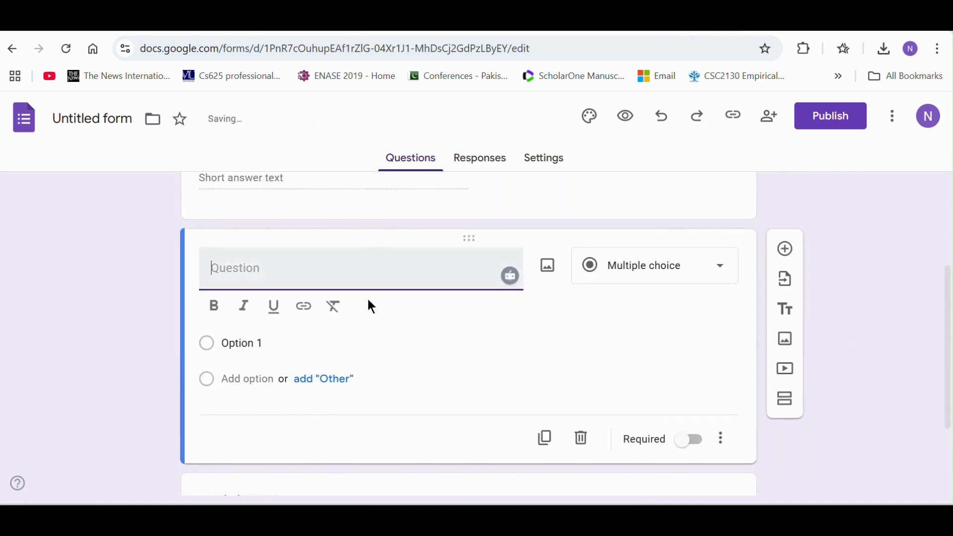
type("Email")
left_click(717, 276)
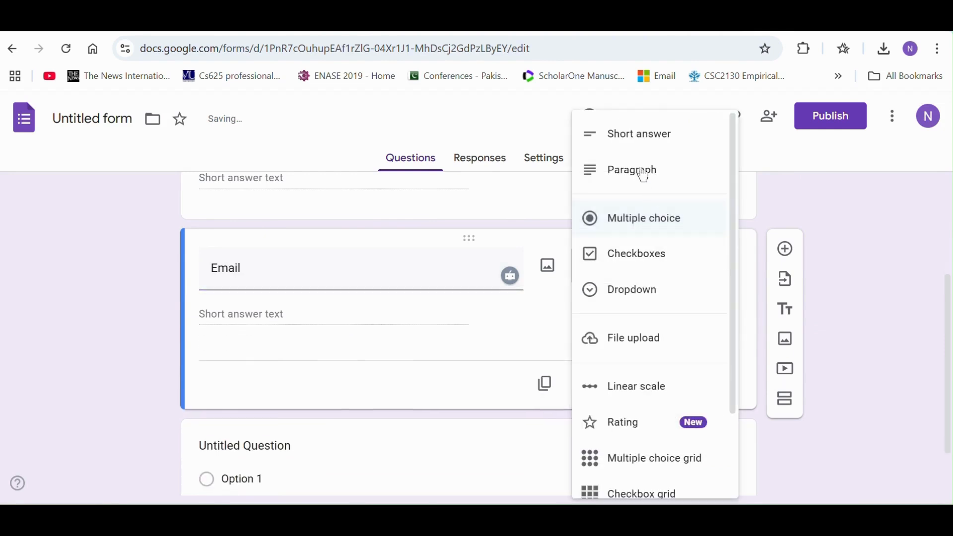
left_click(633, 139)
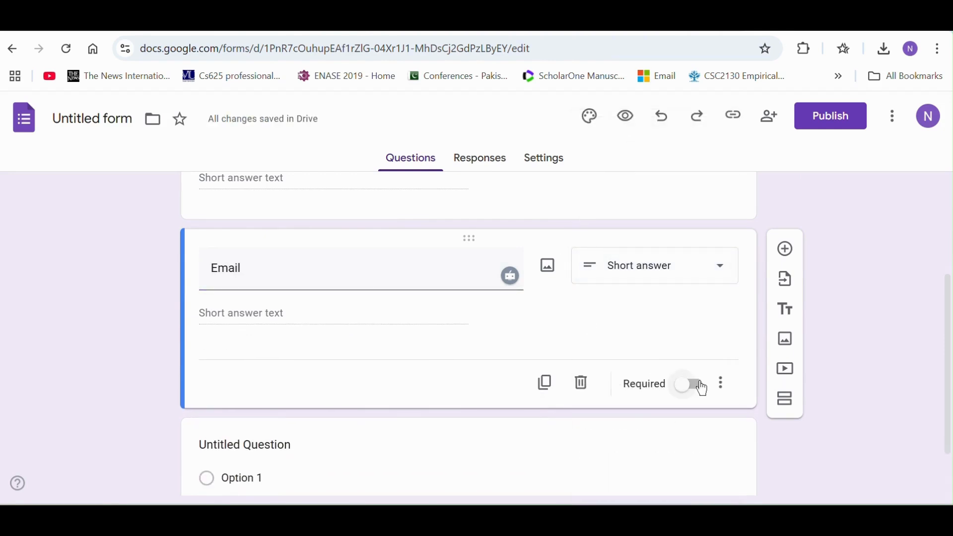
left_click(697, 387)
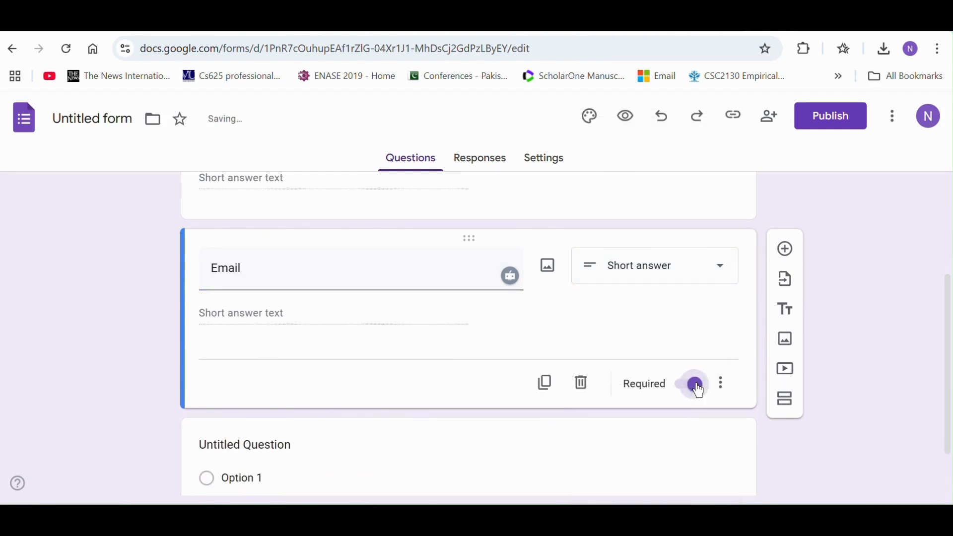
- Add a question titled "Date f Birth" below Email and set its answer type to Date
left_click(785, 249)
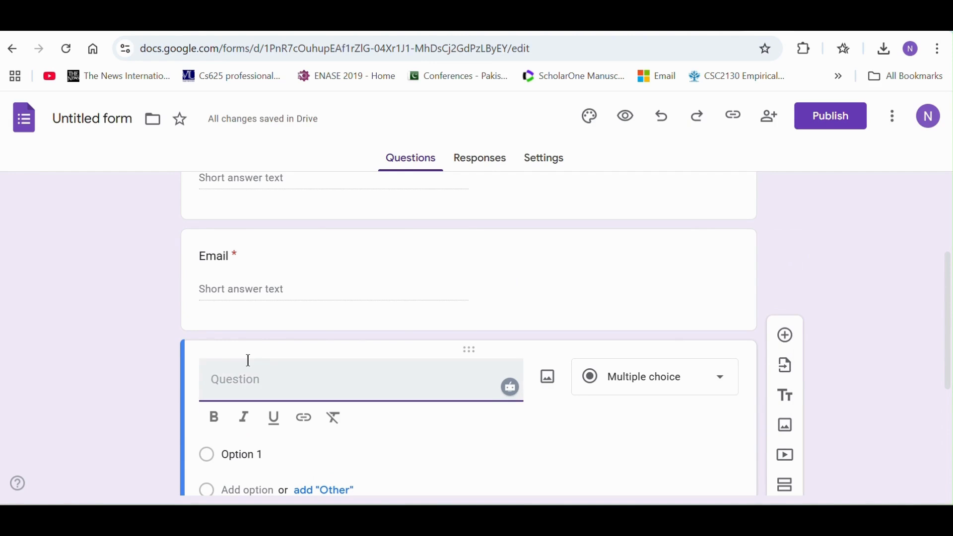
type("Date f Birth")
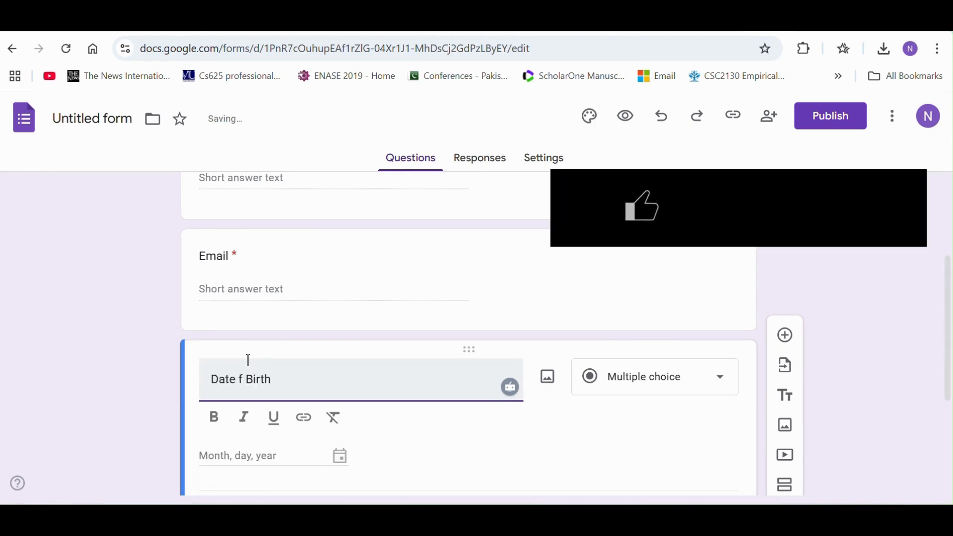
left_click(716, 383)
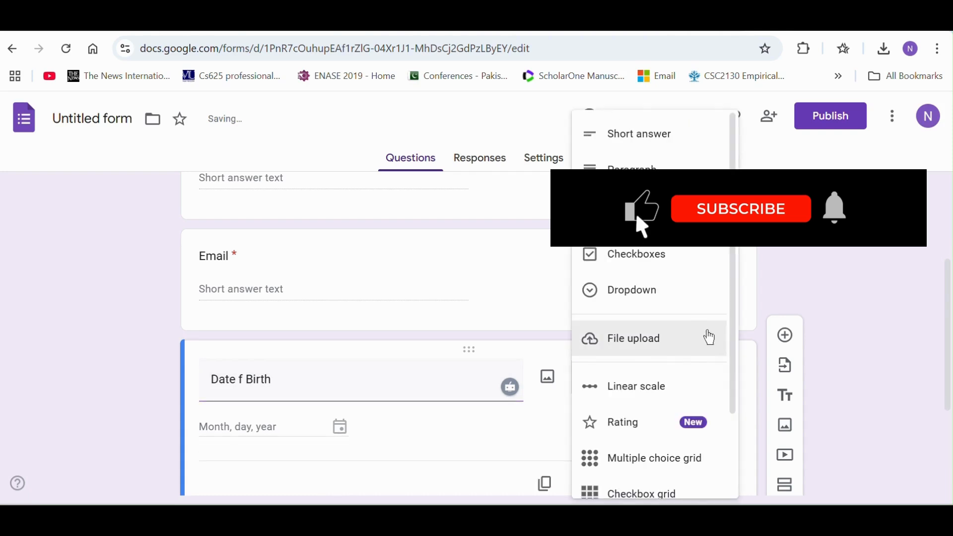
scroll(706, 308, "down", 2)
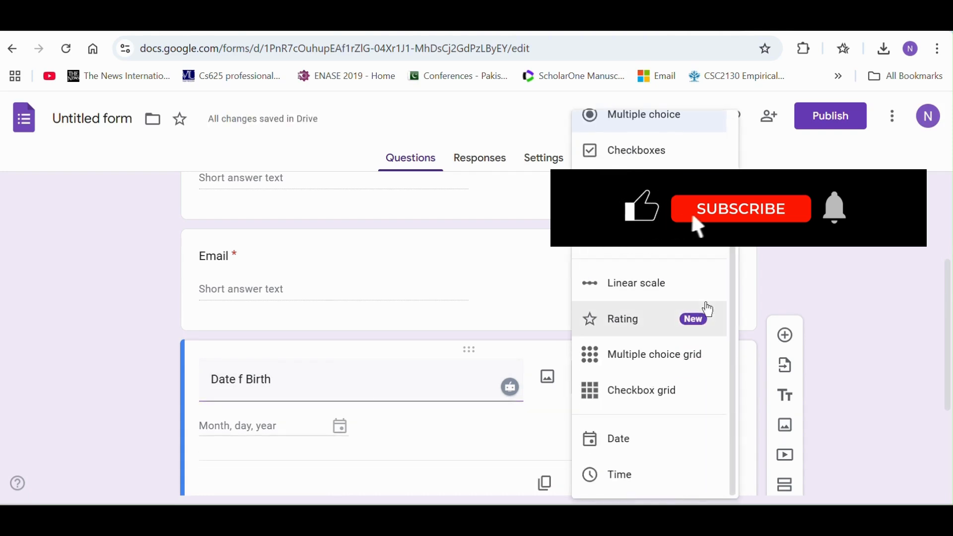
left_click(626, 446)
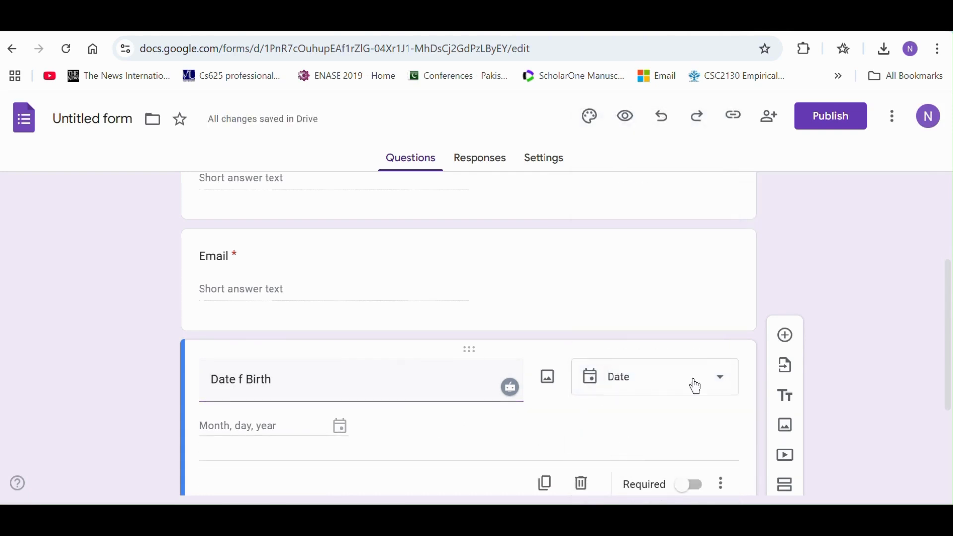
- Add a multiple-choice question titled "Gender" below the Date f Birth question
scroll(689, 382, "down", 3)
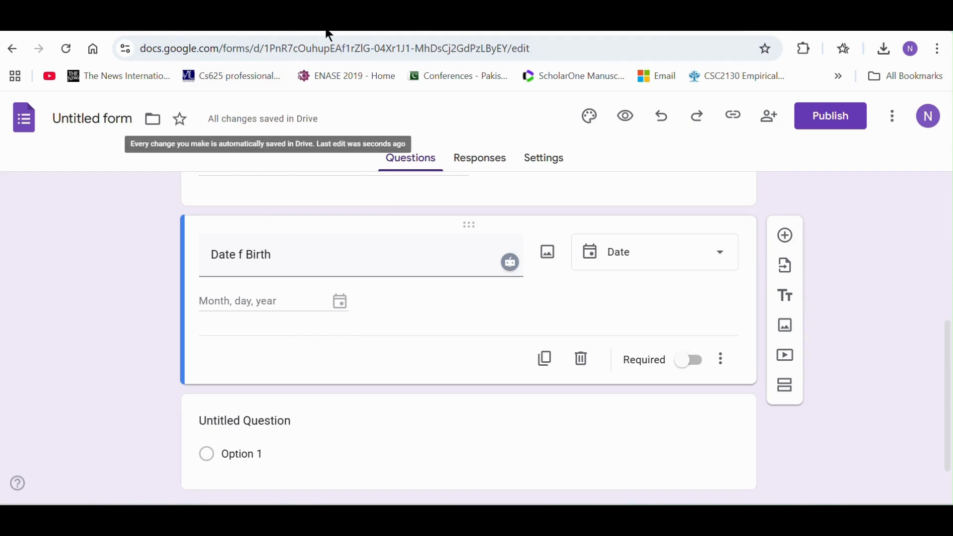
left_click(785, 236)
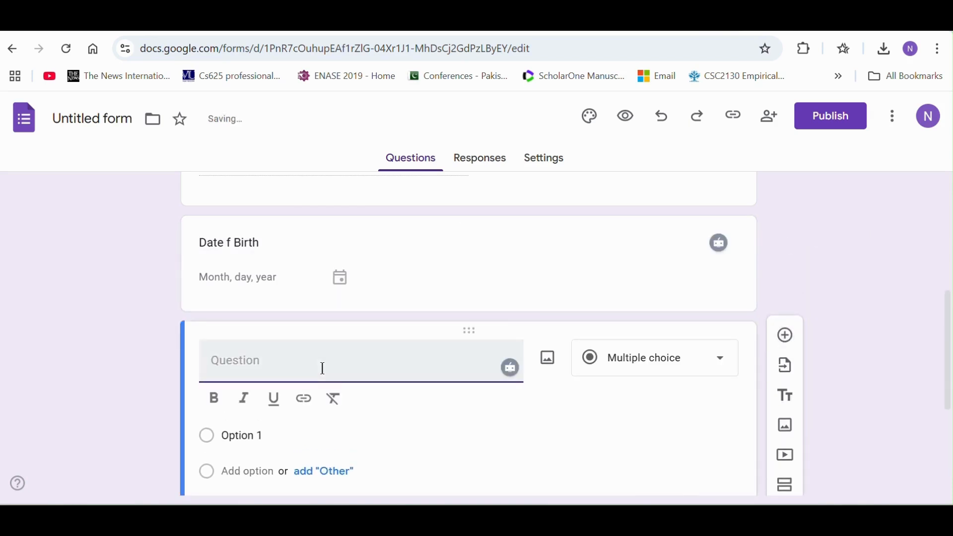
type("Gender")
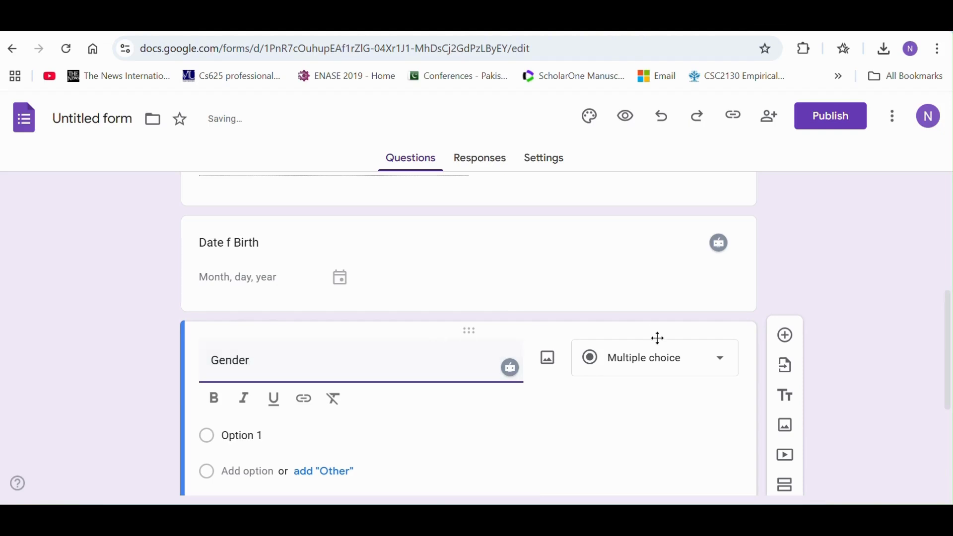
- Give the Gender question the options "Male" and "Female" and make it required
left_click(244, 434)
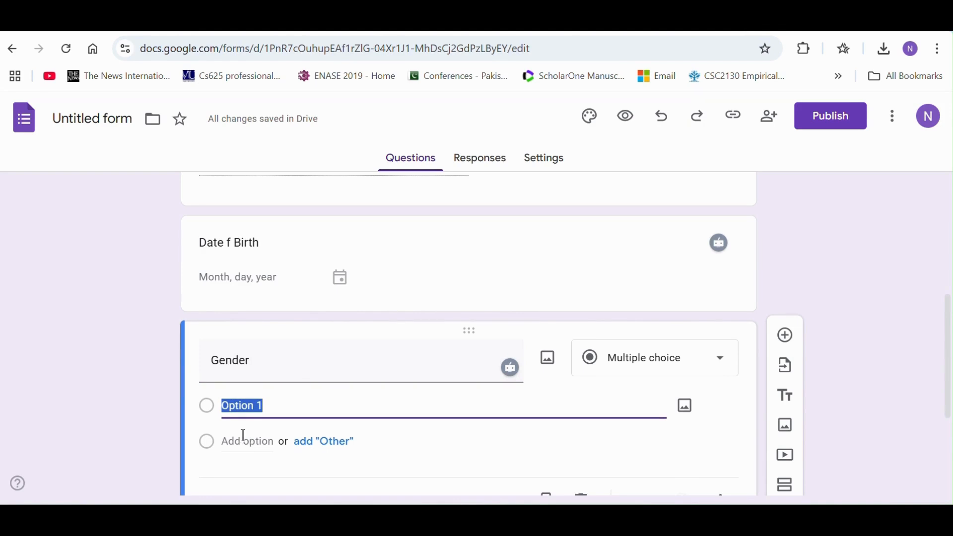
type("Male")
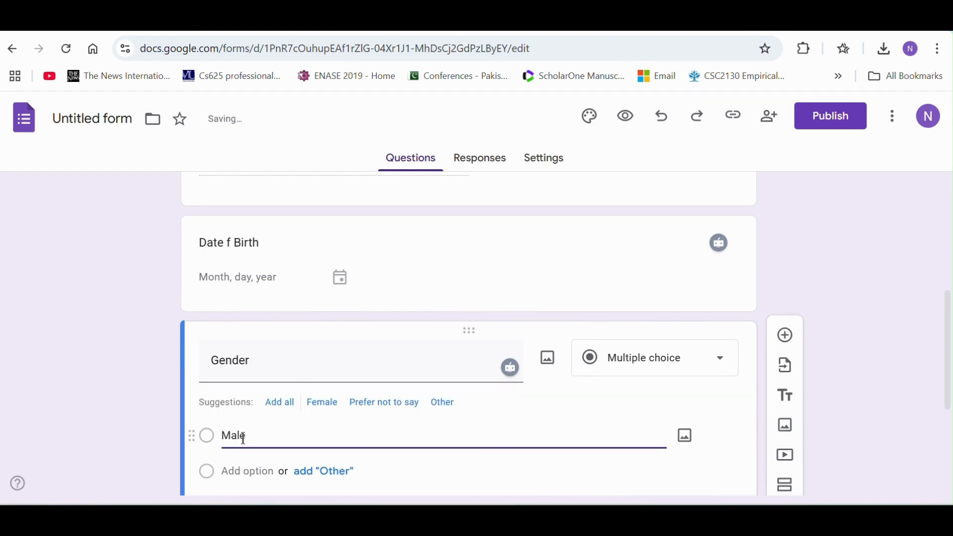
left_click(239, 468)
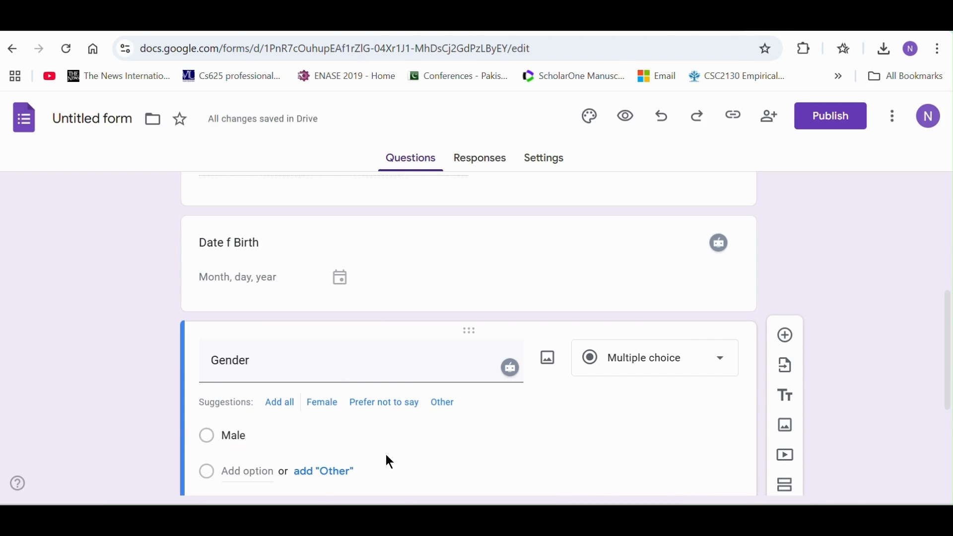
scroll(385, 454, "down", 2)
left_click(233, 347)
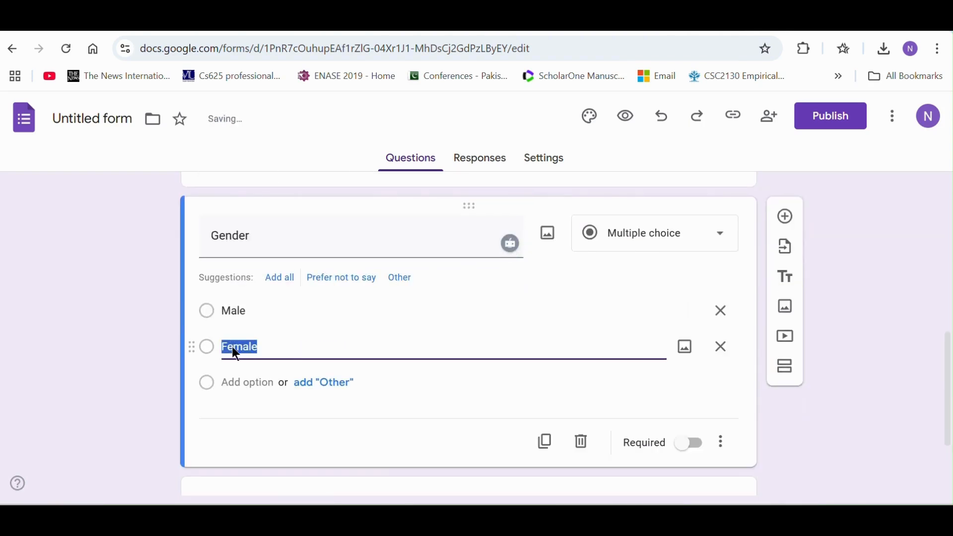
type("Female")
key("BackSpace")
key("BackSpace")
key("BackSpace")
key("BackSpace")
type("male")
left_click(399, 34)
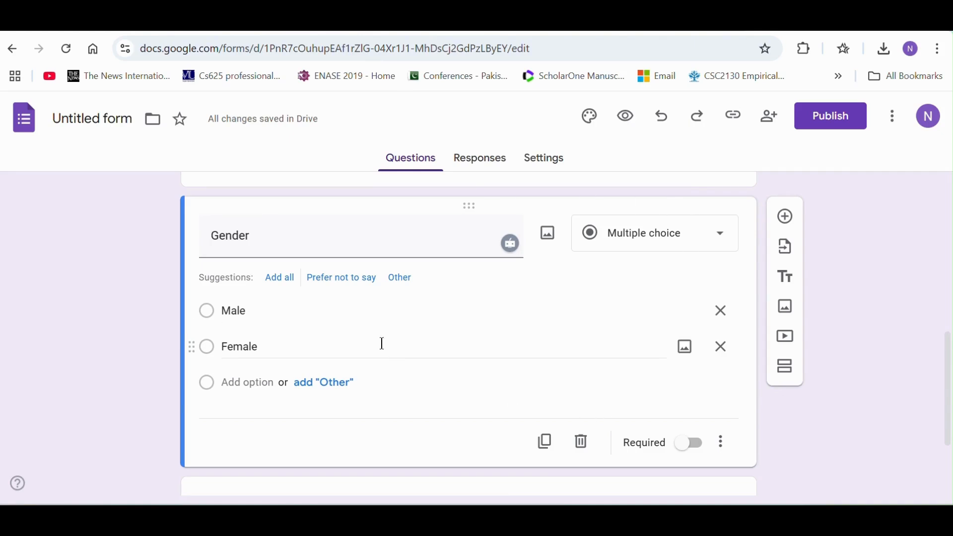
left_click(692, 443)
- Add a question "Which skills did you improve through this course?" below Gender and set its answer type to Checkboxes
left_click(791, 218)
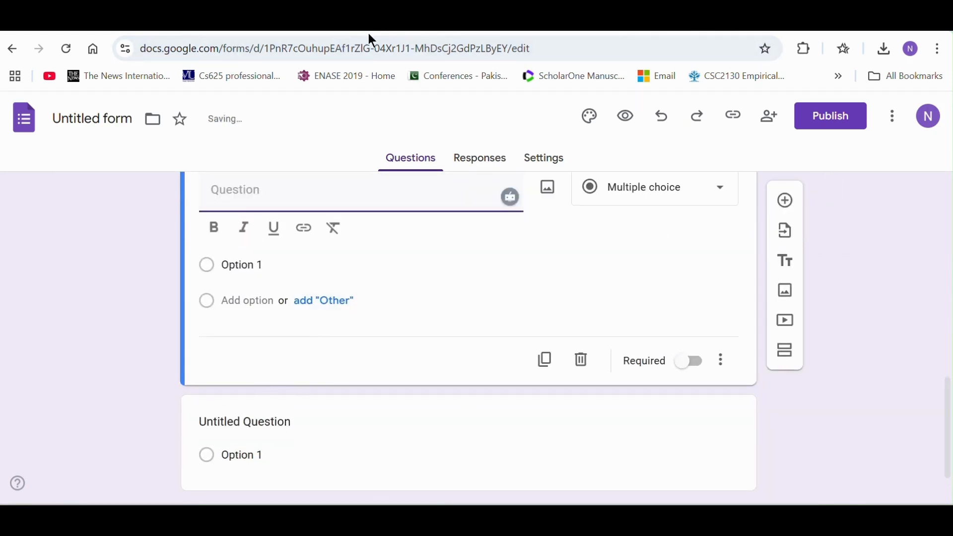
type("Which skills did you improve through this course?")
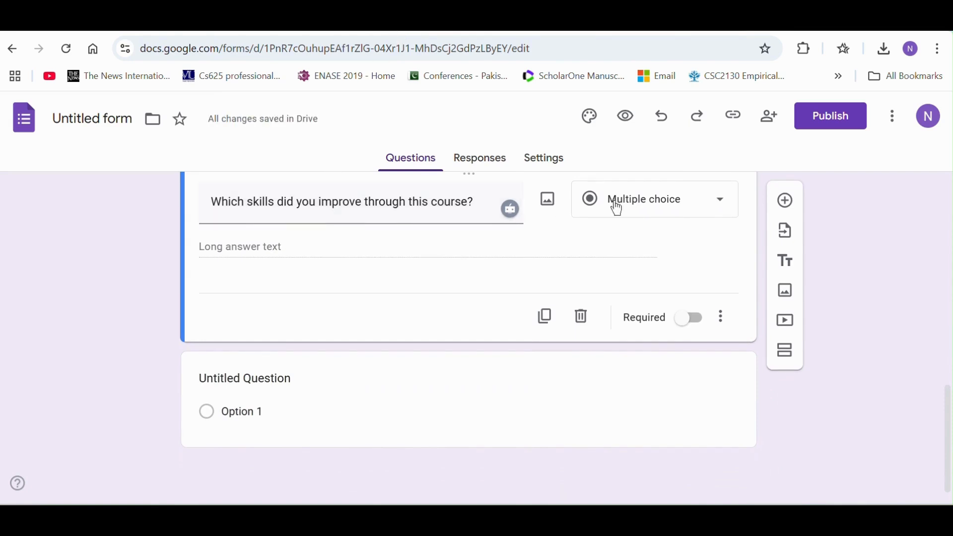
left_click(717, 201)
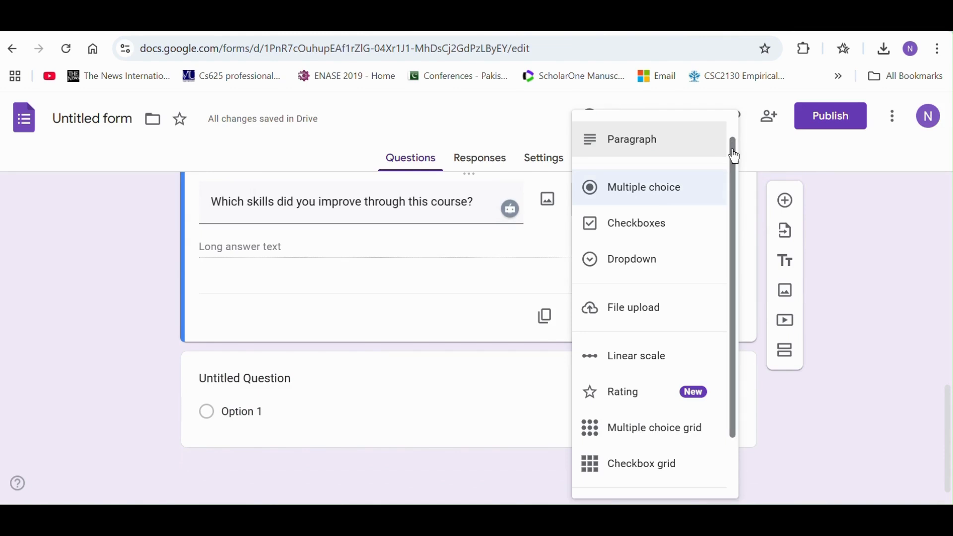
left_click(635, 236)
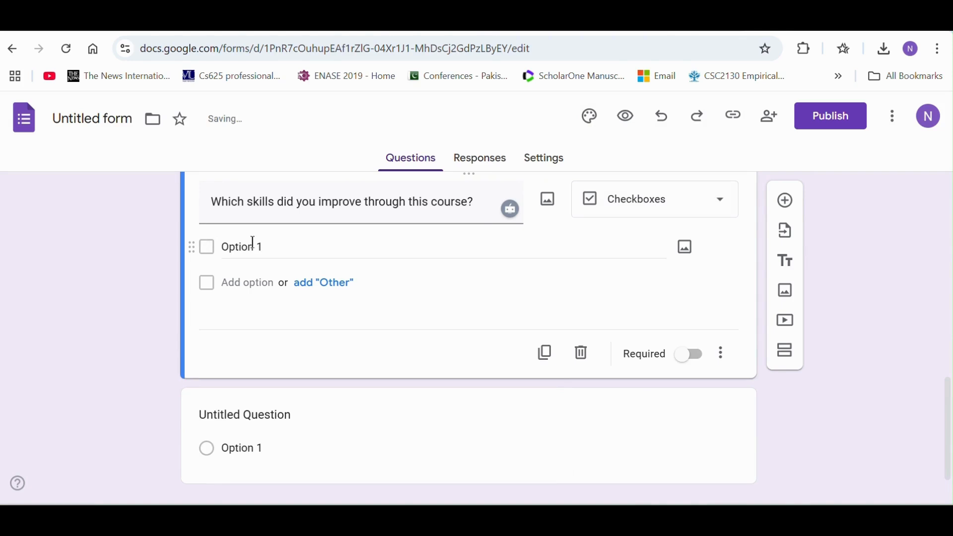
- Give the skills question the options "Communication", "Research" and "Technical Skills" and make it required
left_click(282, 242)
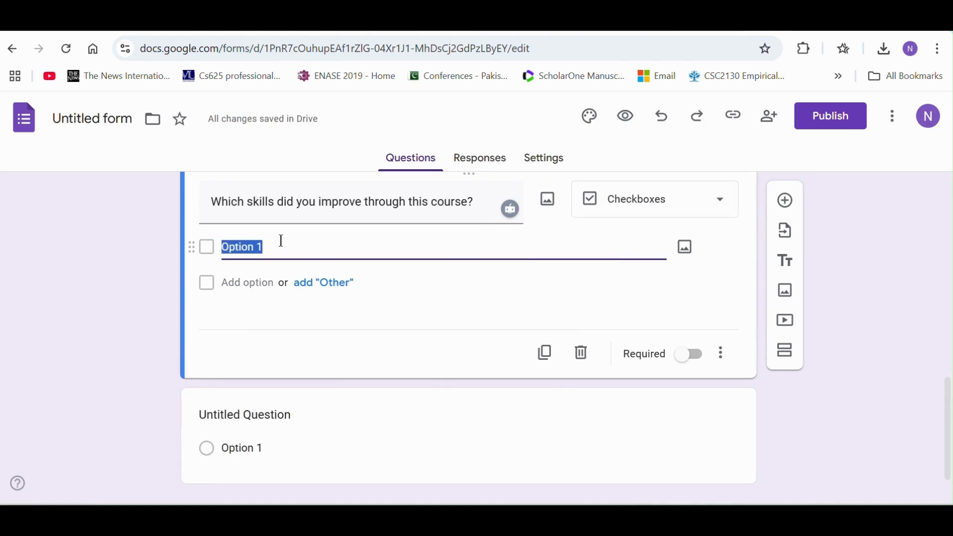
type("Communi")
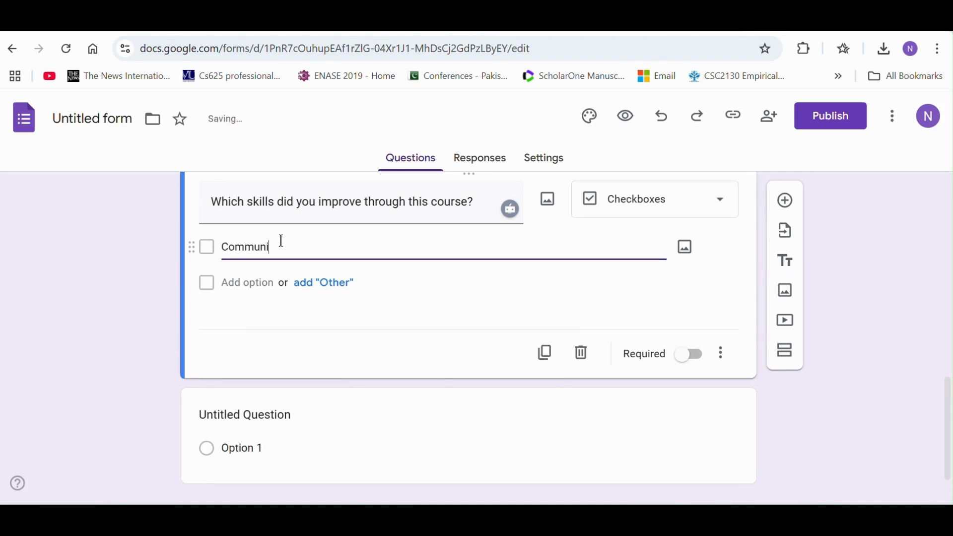
type("cation")
left_click(250, 281)
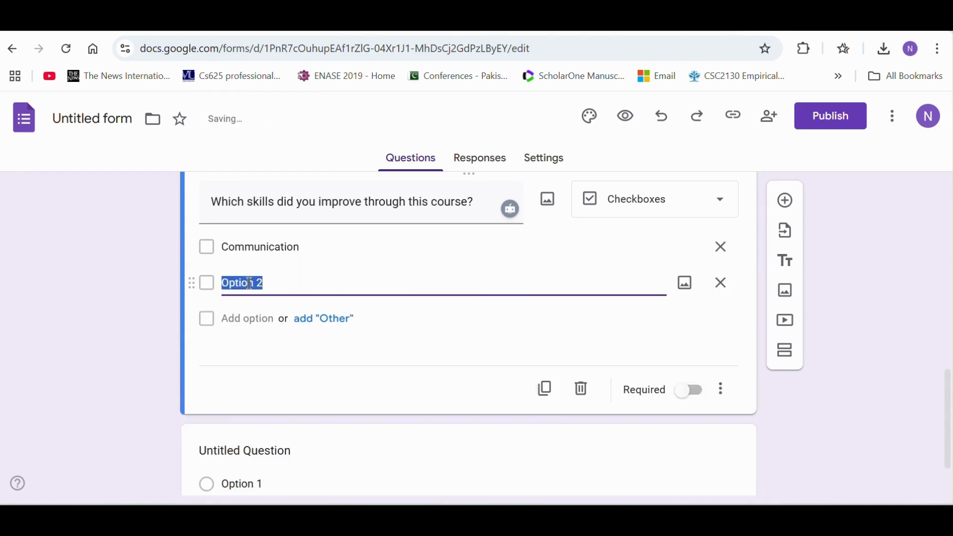
type("Research")
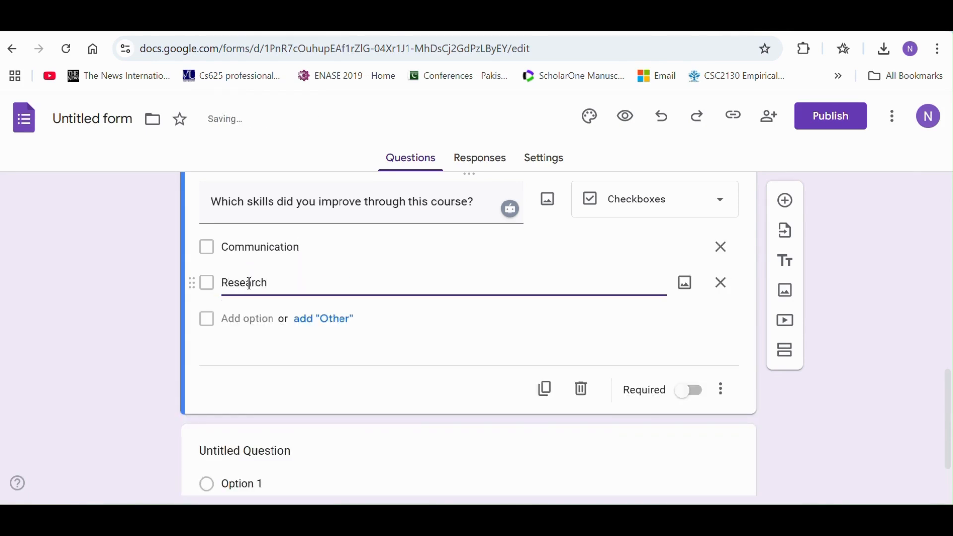
left_click(242, 319)
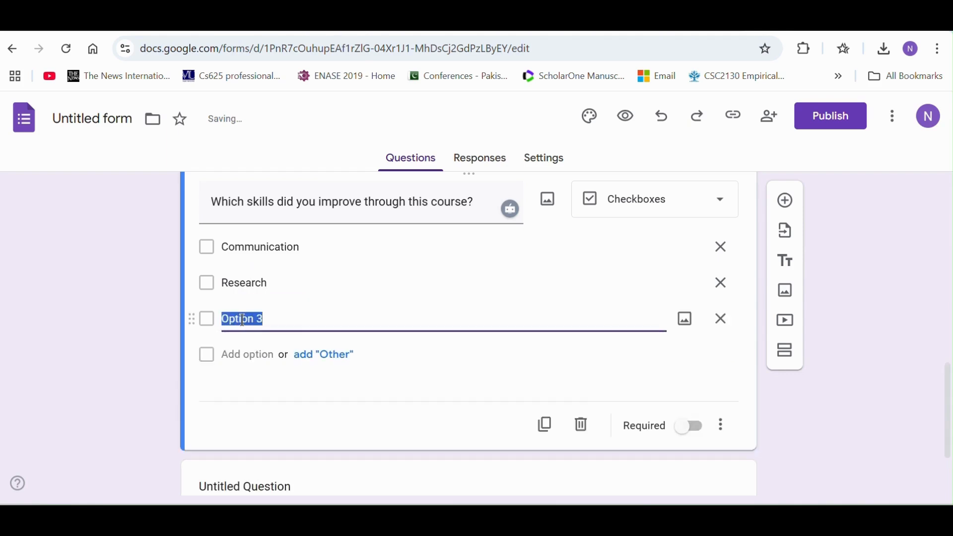
type("Tec")
type("hnical S")
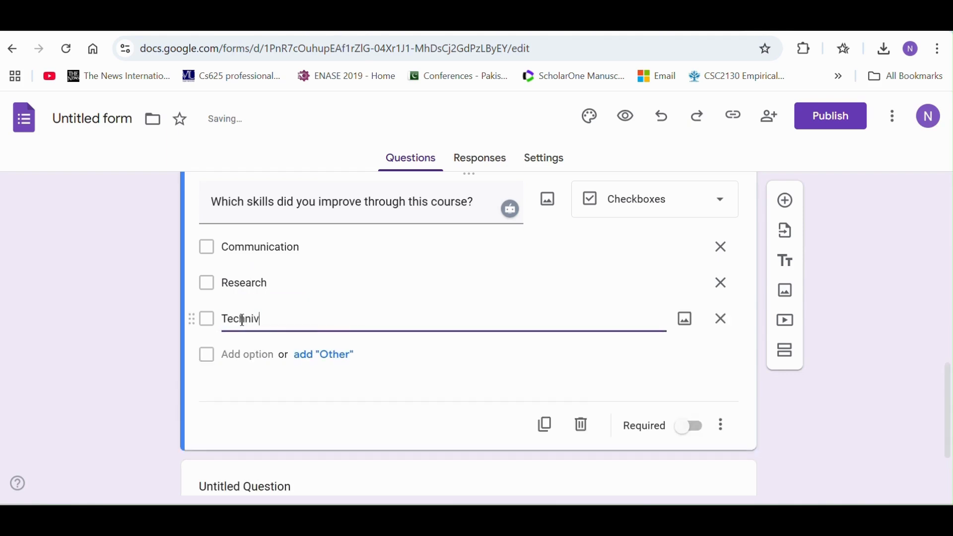
type("kills")
left_click(398, 30)
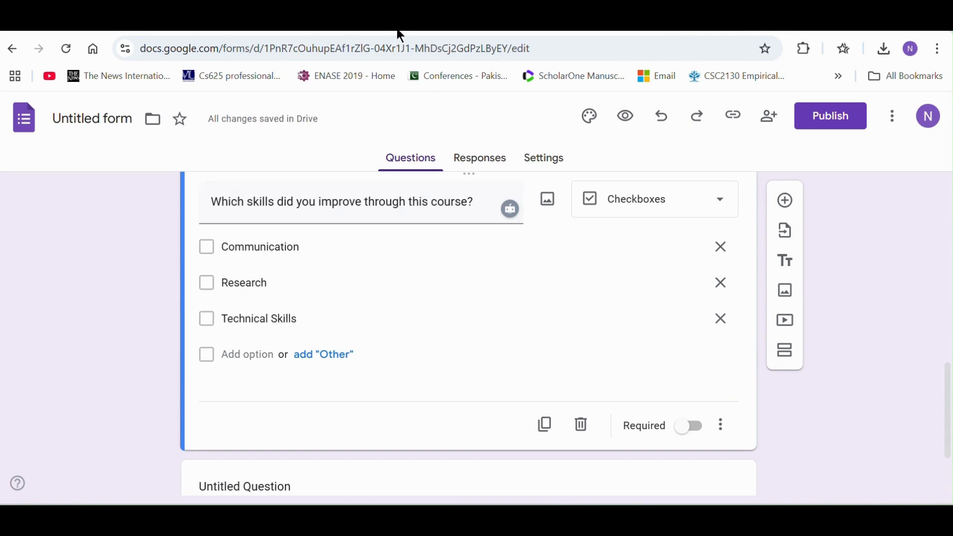
left_click(698, 432)
- Add a question "What is your current level of study?" below the skills question and set its answer type to Dropdown
left_click(785, 200)
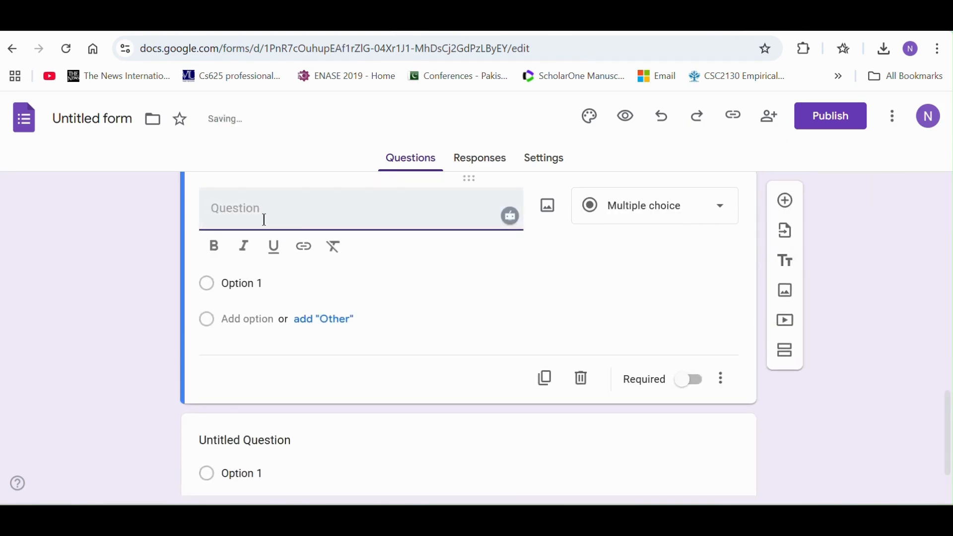
type("What is")
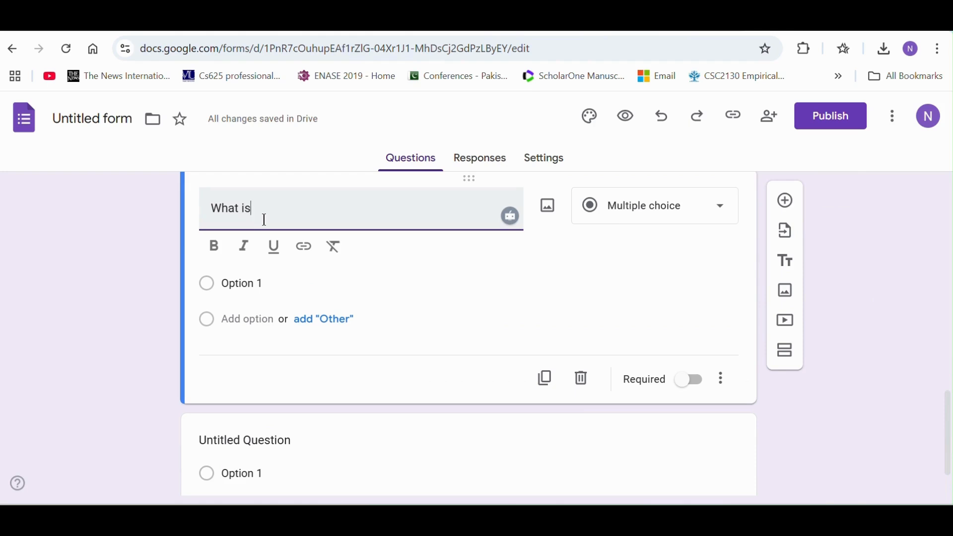
type(" your current level of")
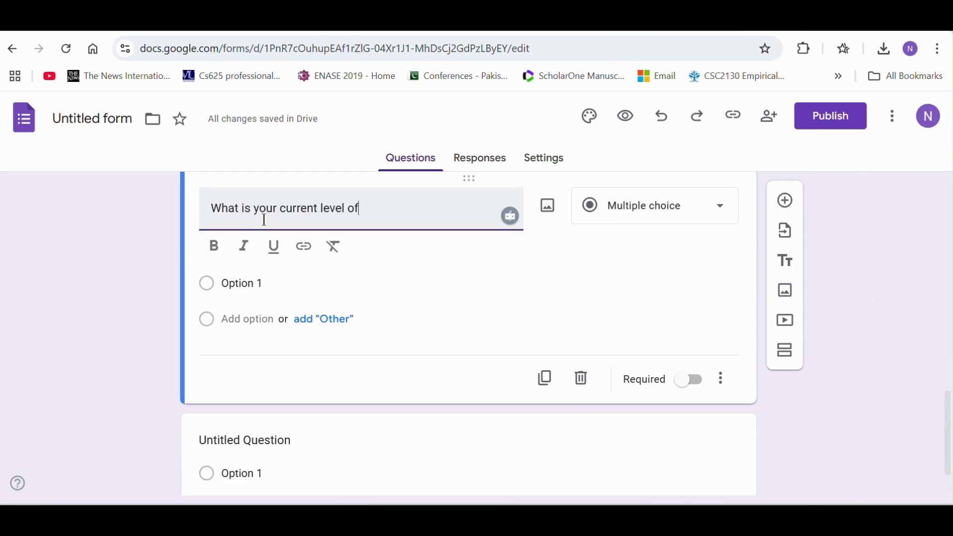
type(" study?")
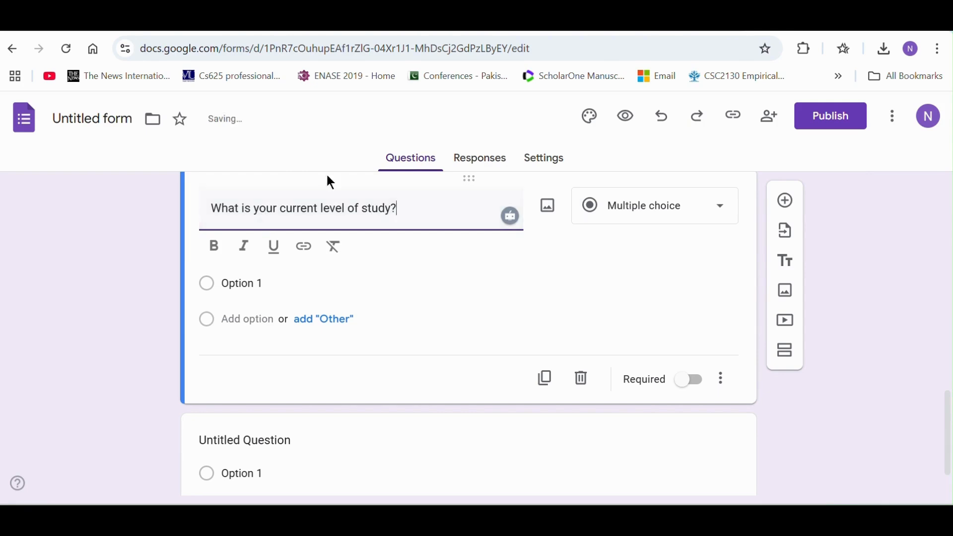
left_click(710, 211)
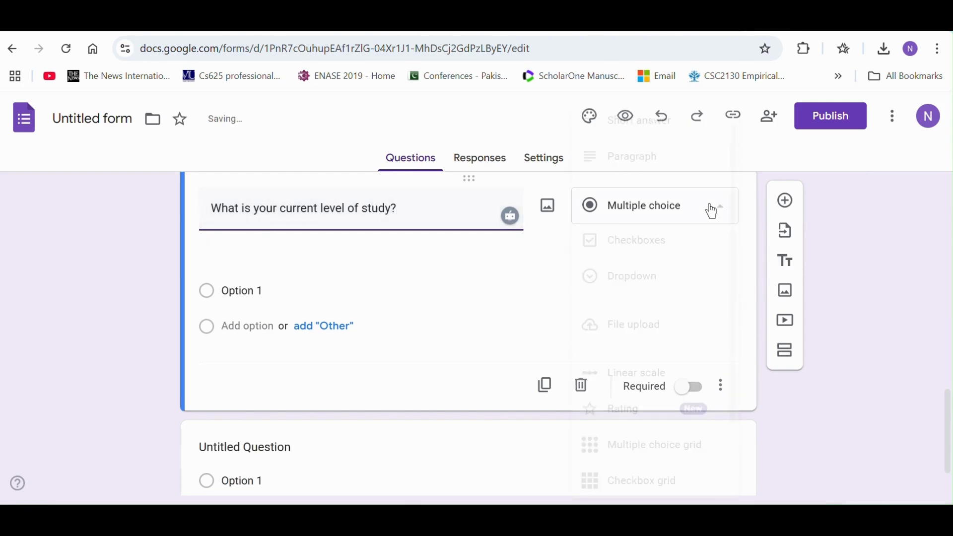
left_click(611, 283)
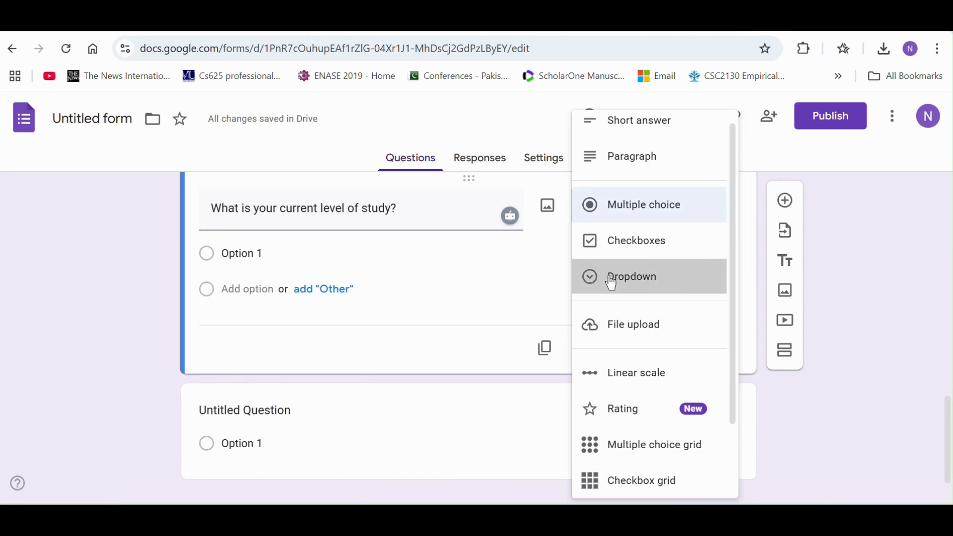
- Give the level-of-study question the options "High School", "Graduate" and "Professional" and make it required
left_click(248, 253)
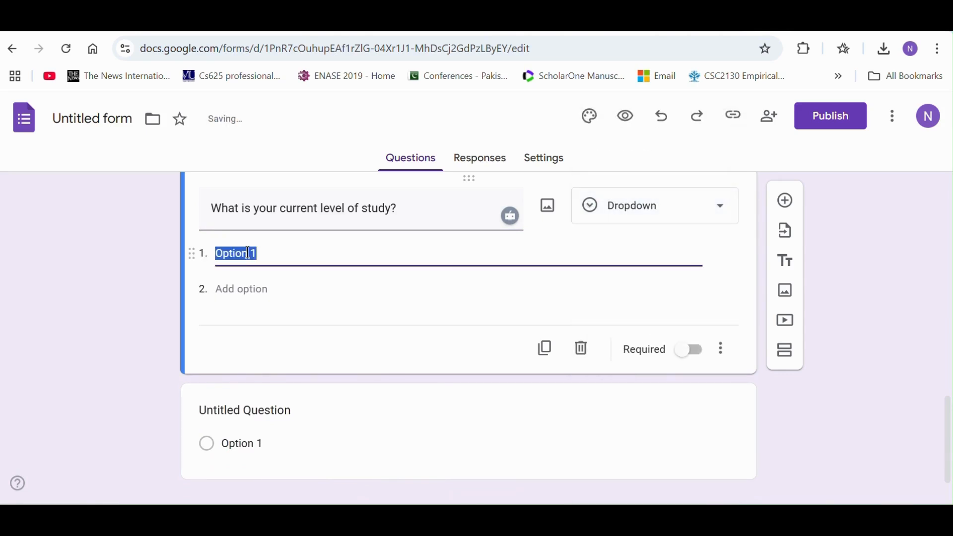
type("H")
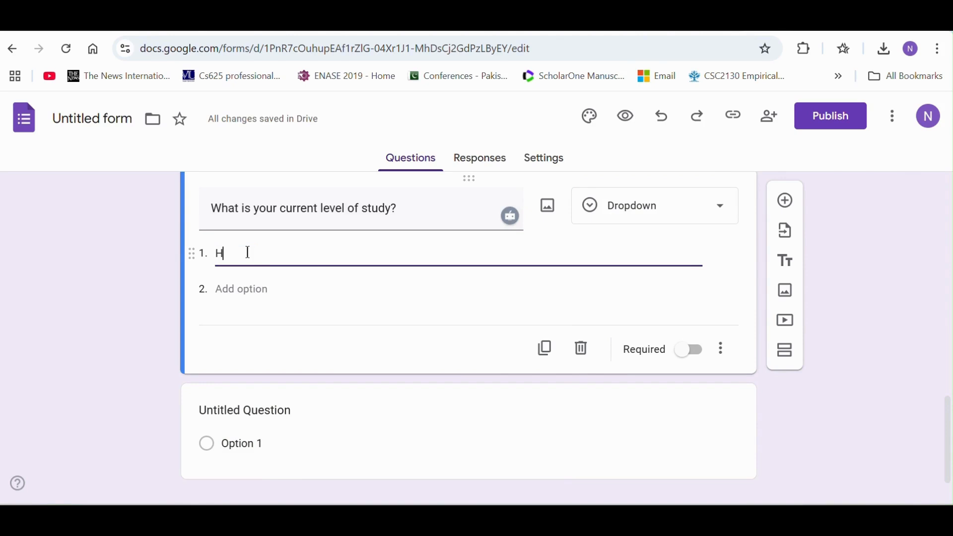
type("igh School")
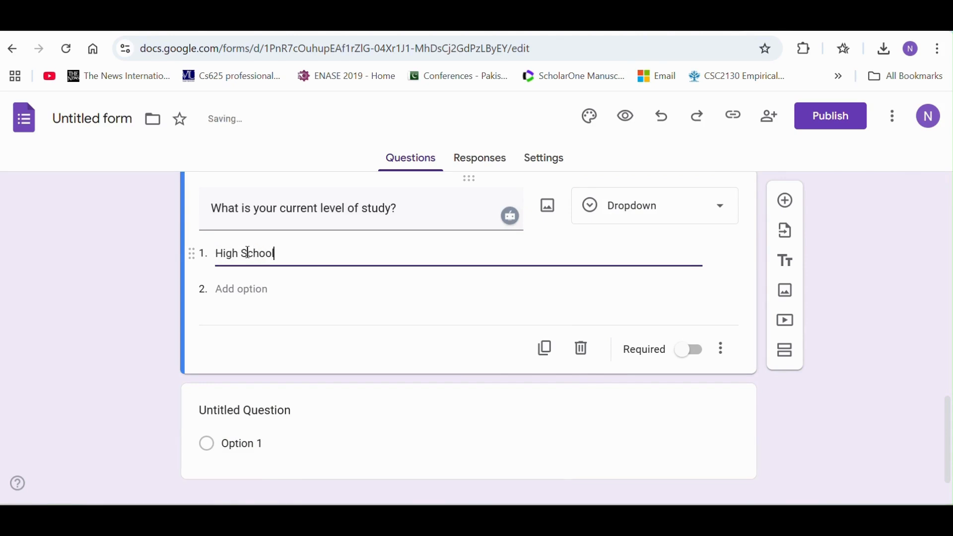
left_click(250, 290)
type("G")
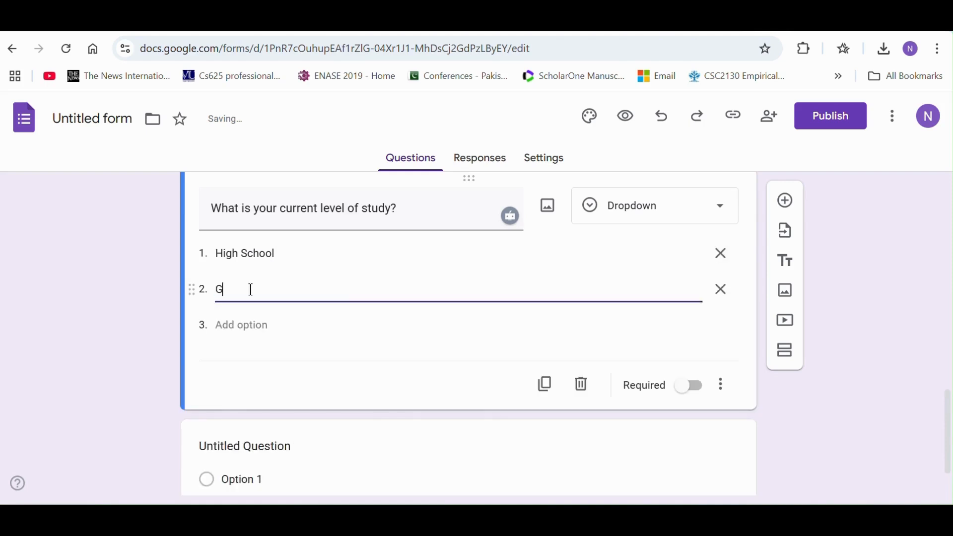
type("raduate")
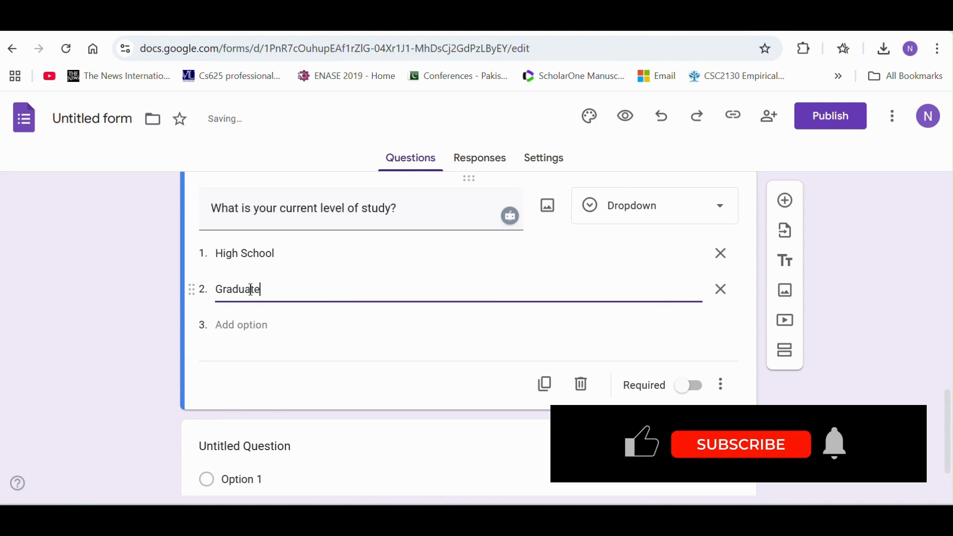
left_click(247, 325)
type("Profession")
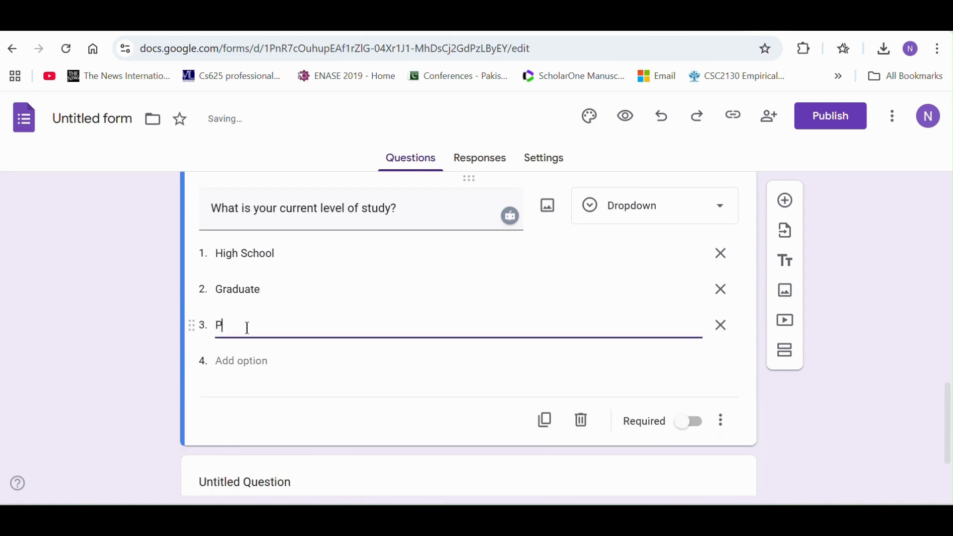
type("al")
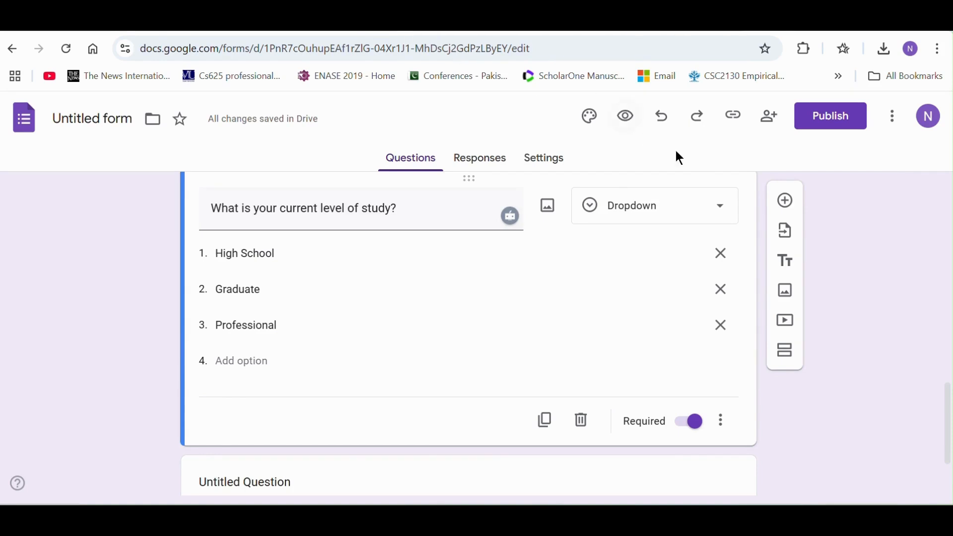
- Add a question "Rate your level of satisfaction with the course contents" below the level-of-study question and set its answer type to Linear scale
left_click(785, 201)
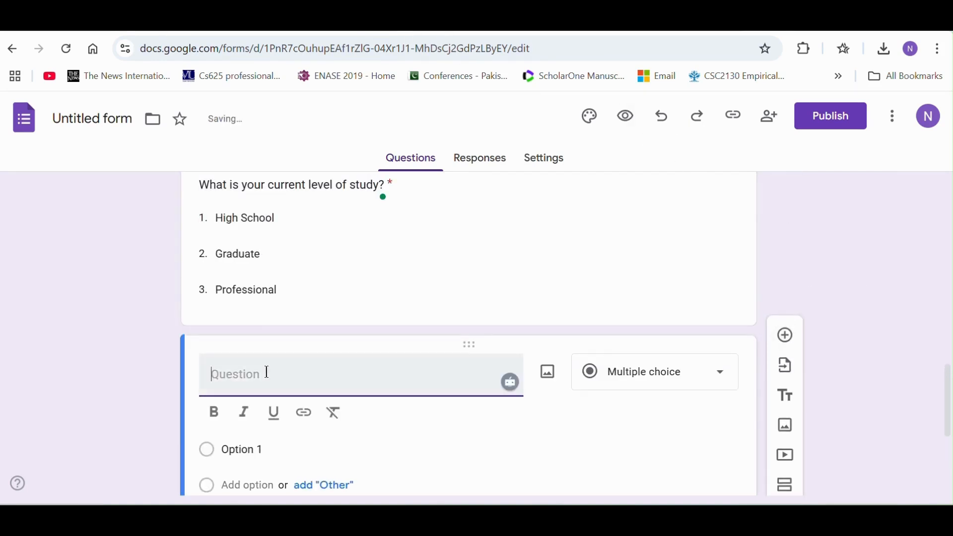
type("Rate your level of satisfaction with the course contents")
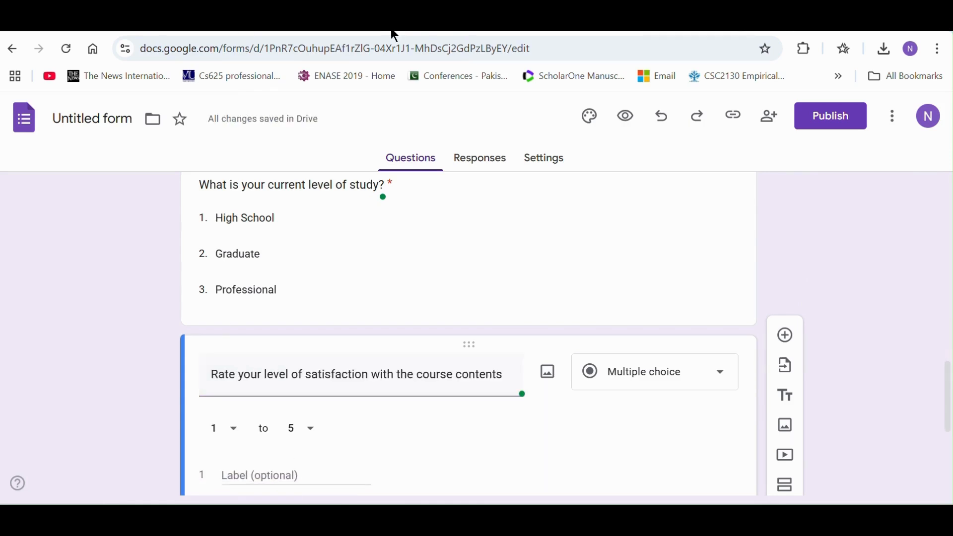
left_click(719, 380)
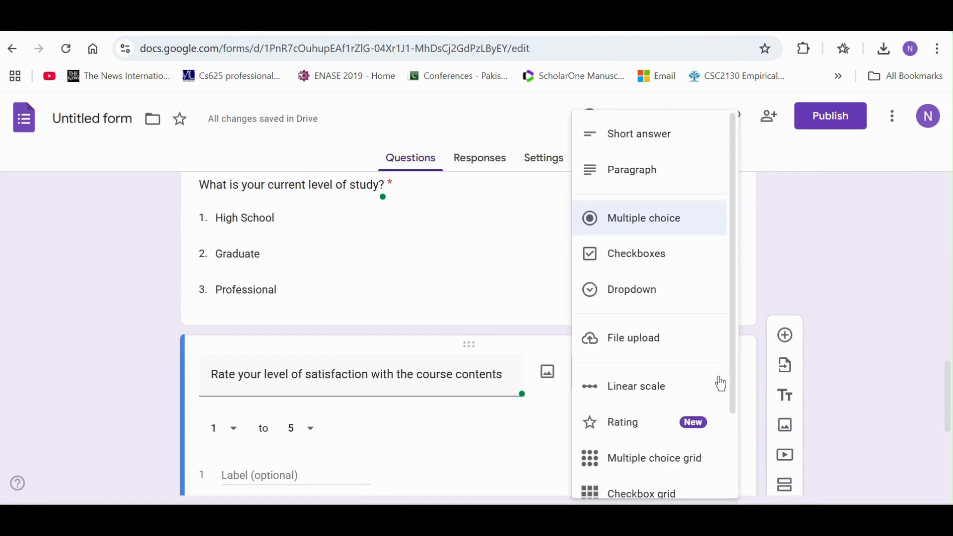
left_click(627, 397)
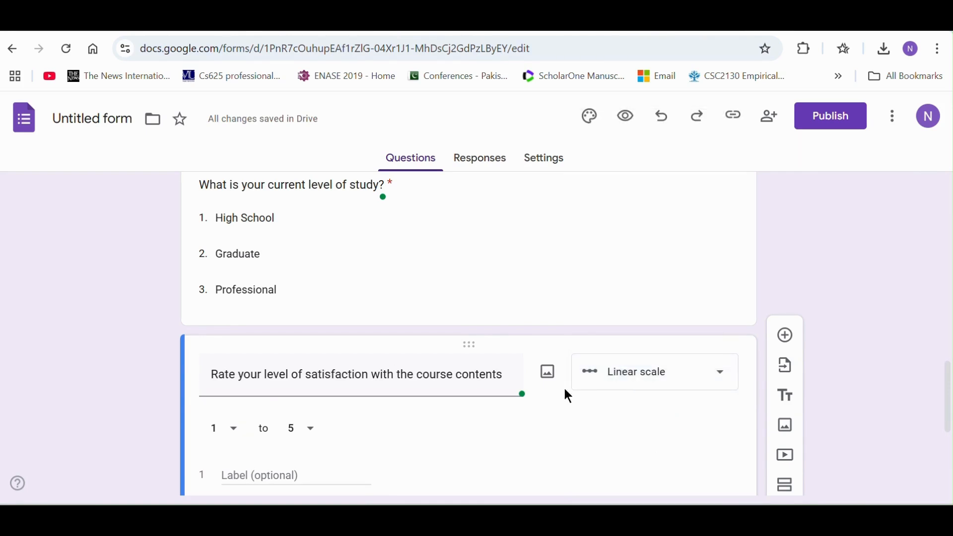
- Label the satisfaction scale's 1 as "Very Dissatisfied" and 5 as "Very Satisfied", and make the question required
scroll(525, 263, "down", 3)
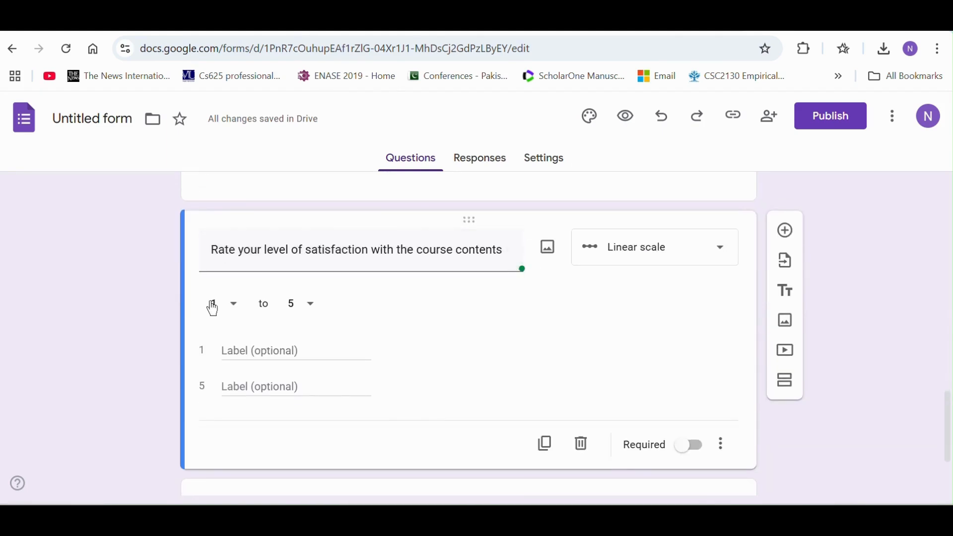
left_click(232, 349)
type("Very")
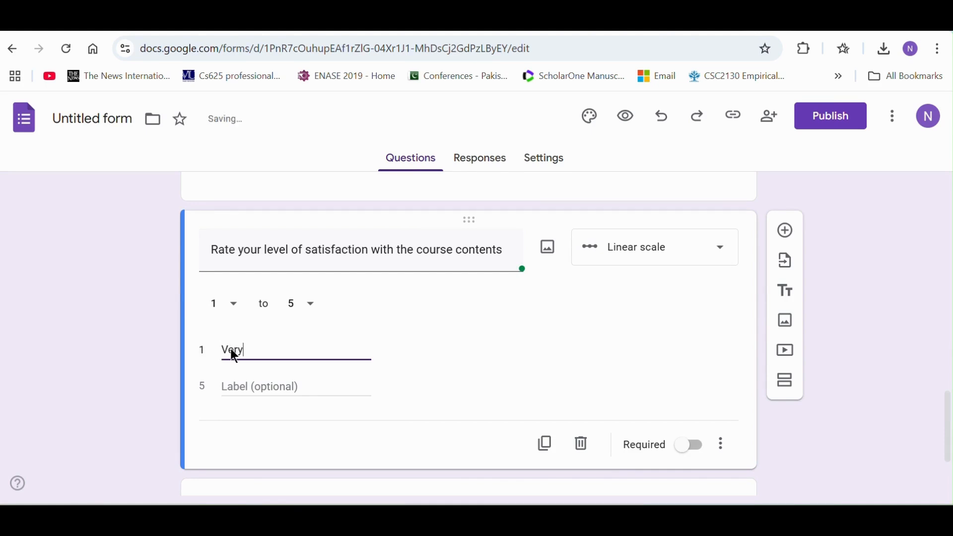
type(" Dissatisfied")
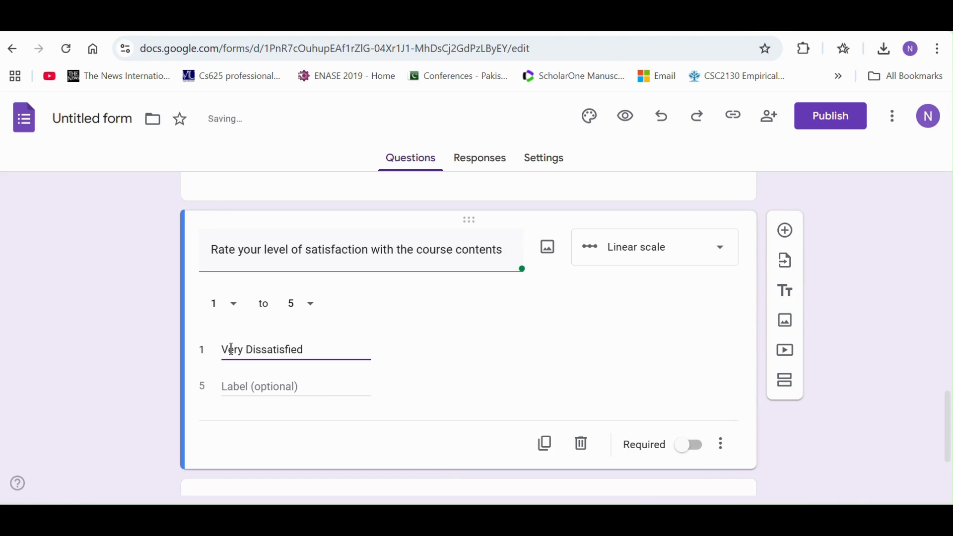
left_click(243, 386)
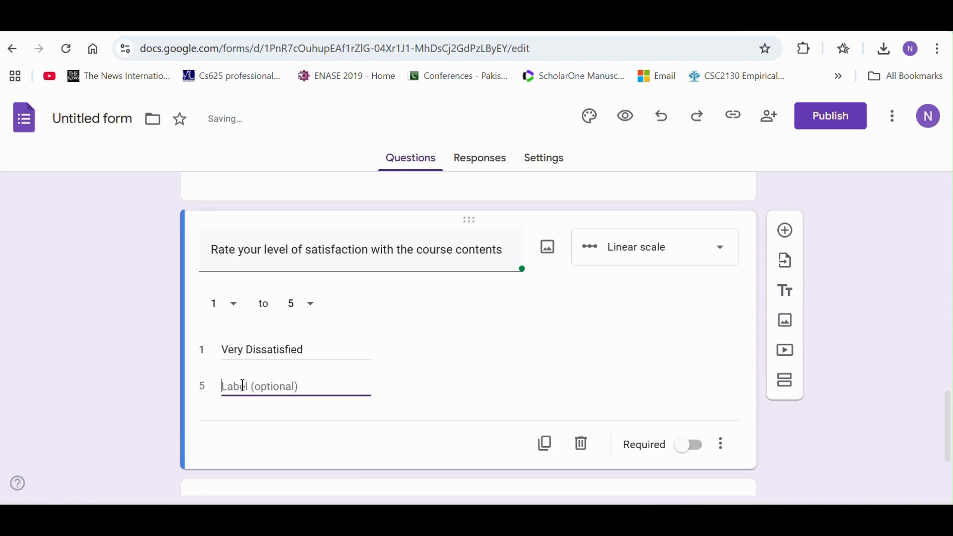
type("Very Sat")
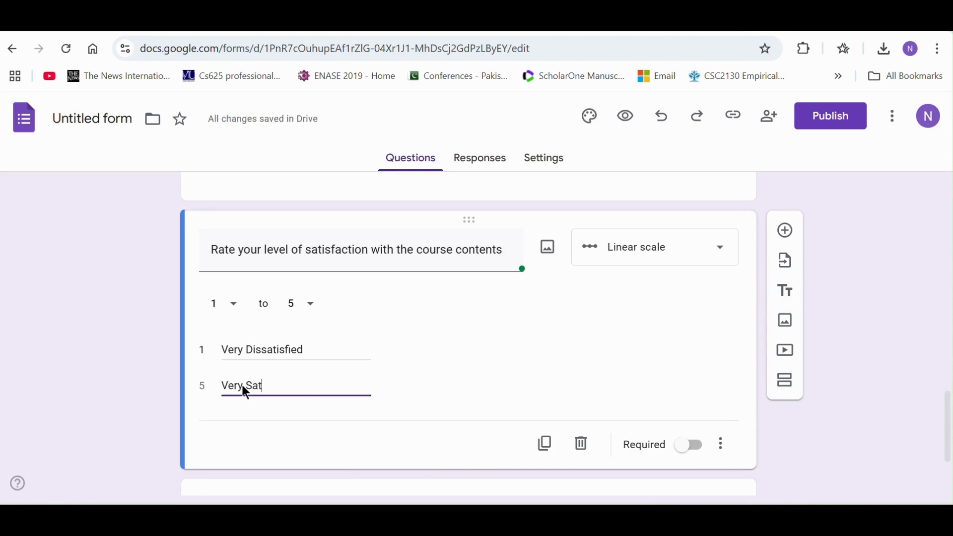
type("isfied")
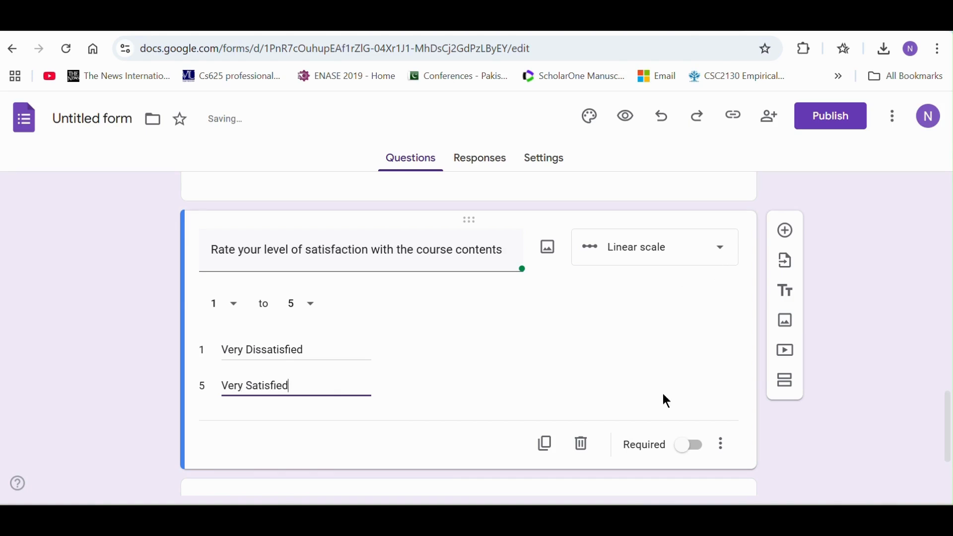
left_click(690, 446)
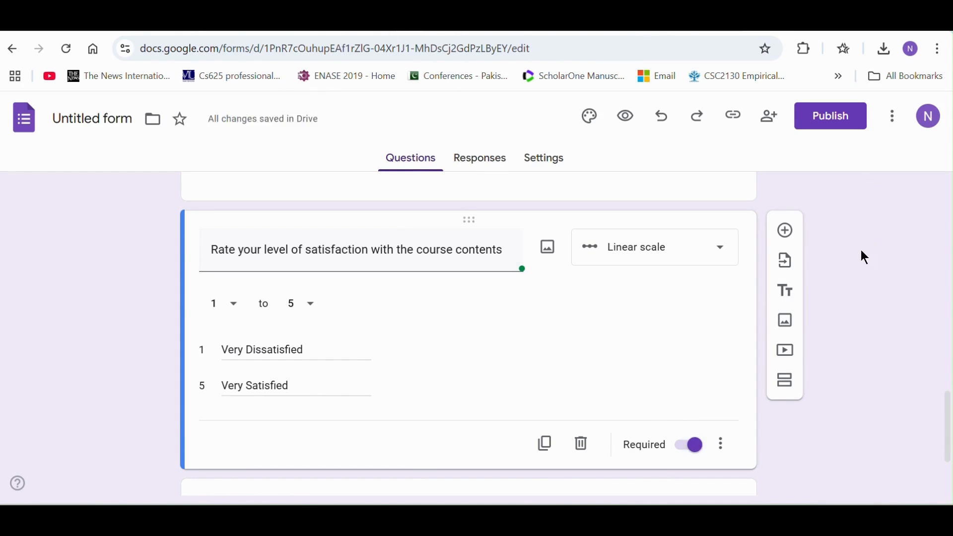
- Add a question "What time will you prefer for the next course?" below the satisfaction question, correcting its spelling and grammar
left_click(784, 230)
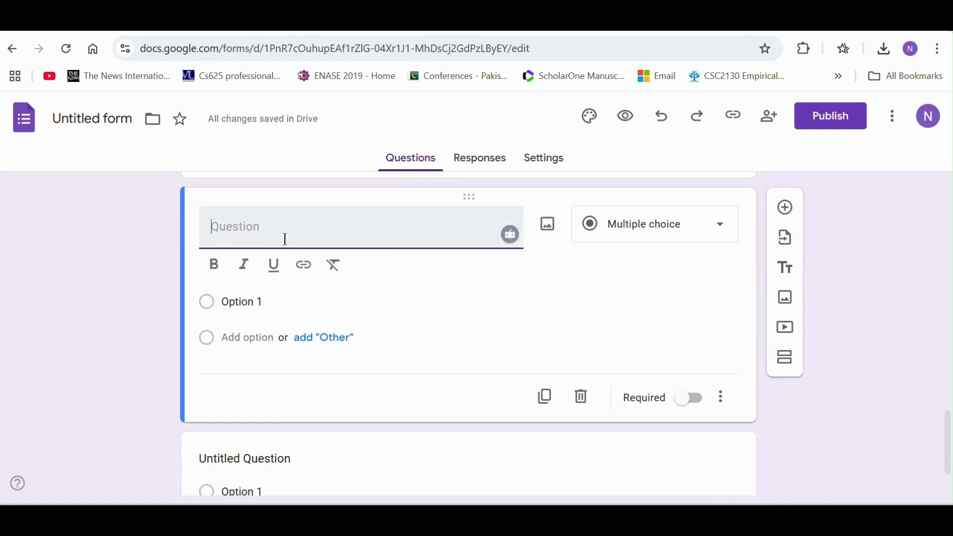
type("What time will  preferr for the next course?")
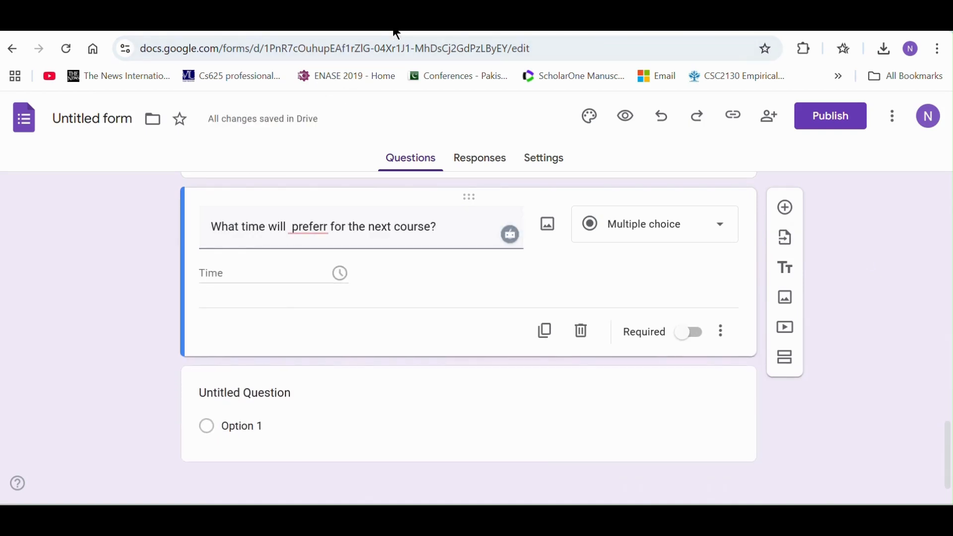
left_click(306, 227)
left_click(305, 269)
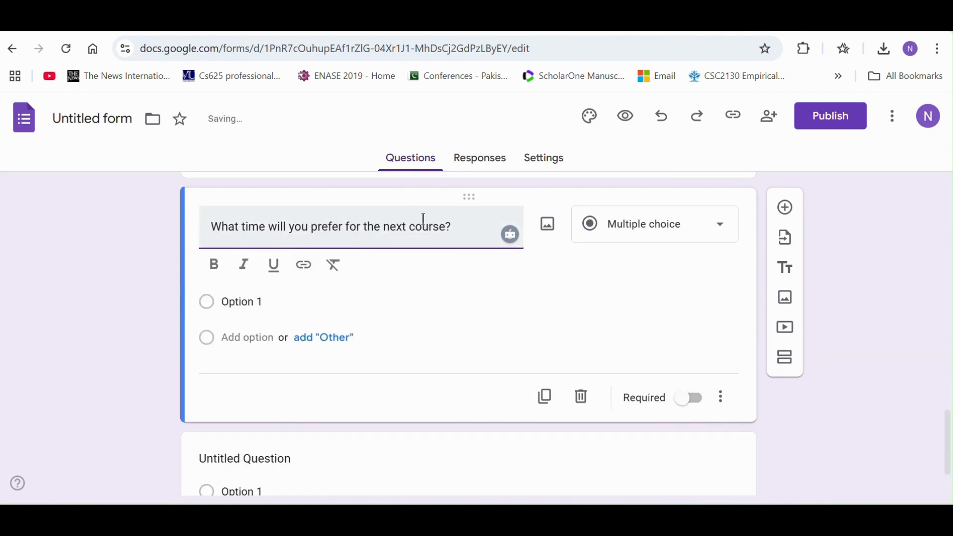
- Set the preferred-time question's answer type to Time and make it required
left_click(727, 238)
scroll(670, 332, "down", 2)
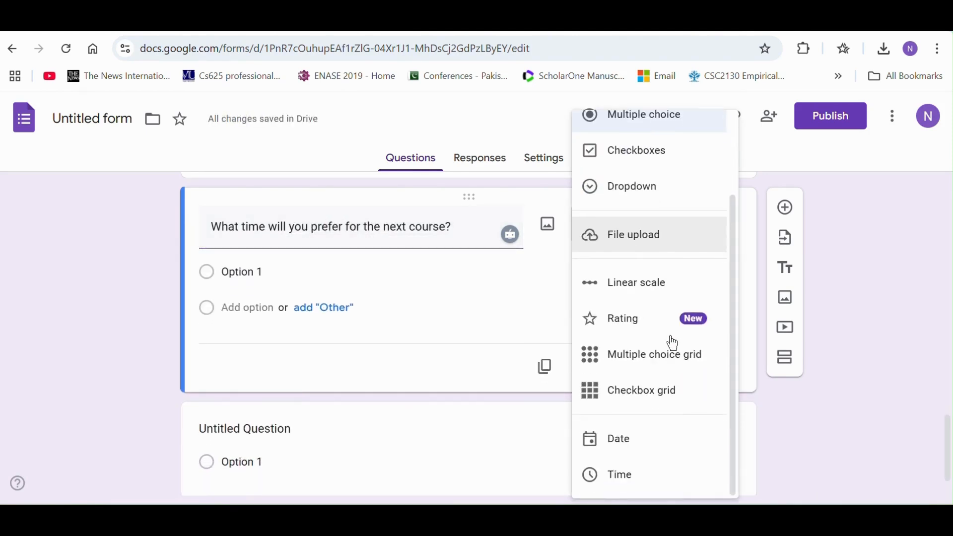
left_click(617, 474)
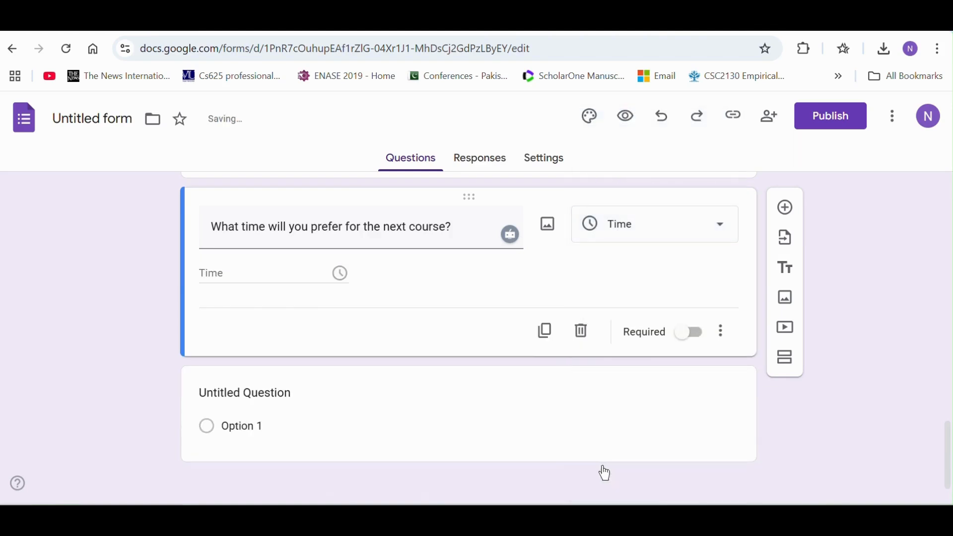
left_click(699, 337)
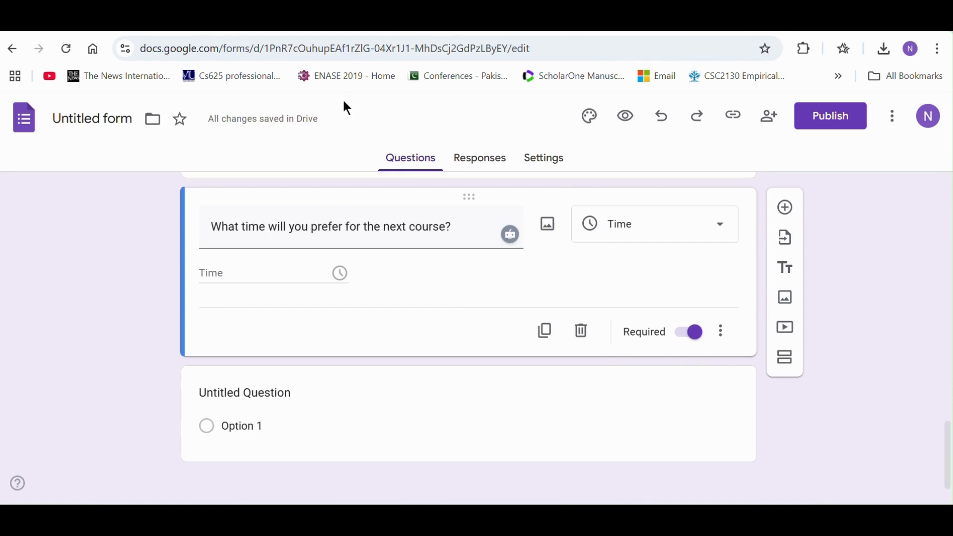
- Add a question below the preferred-time question with the File upload type and allow respondents to upload files to Drive
left_click(785, 208)
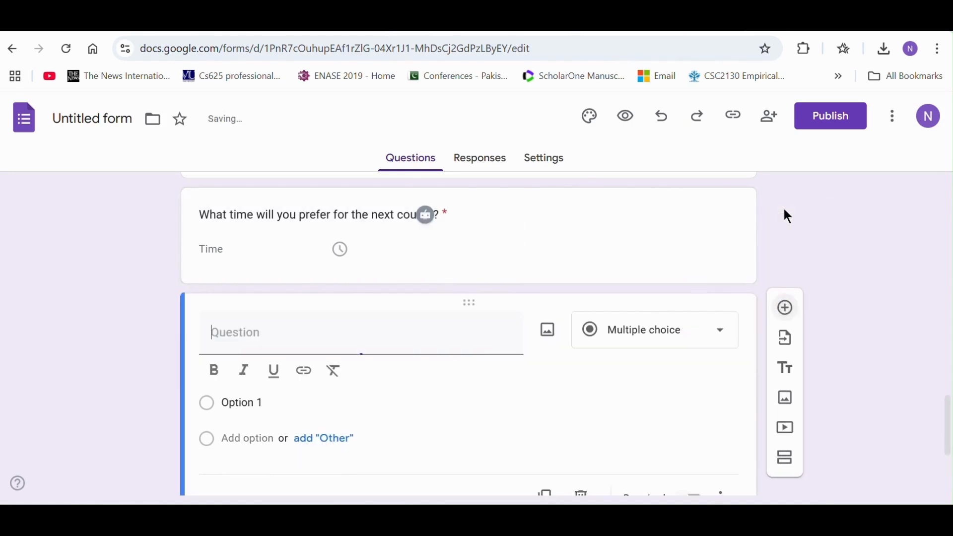
left_click(728, 332)
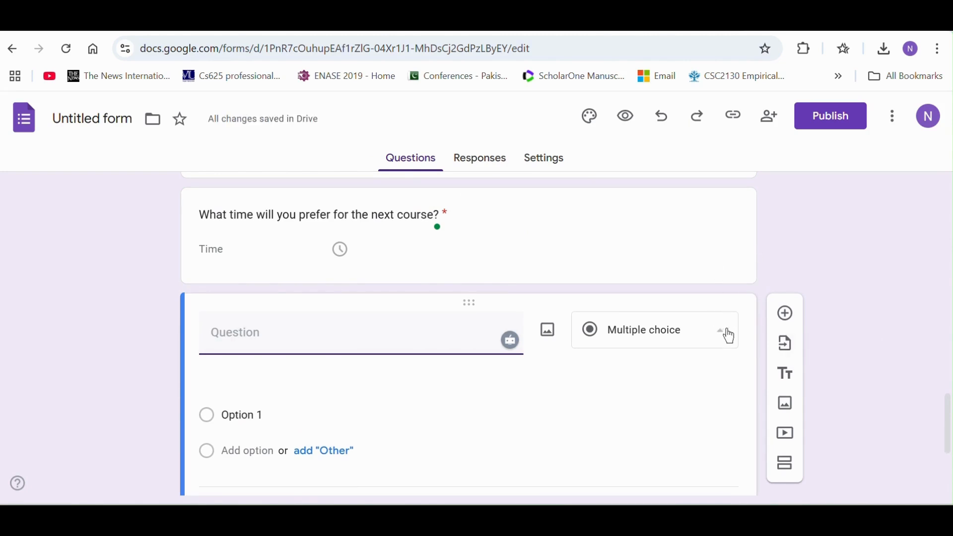
scroll(683, 349, "down", 2)
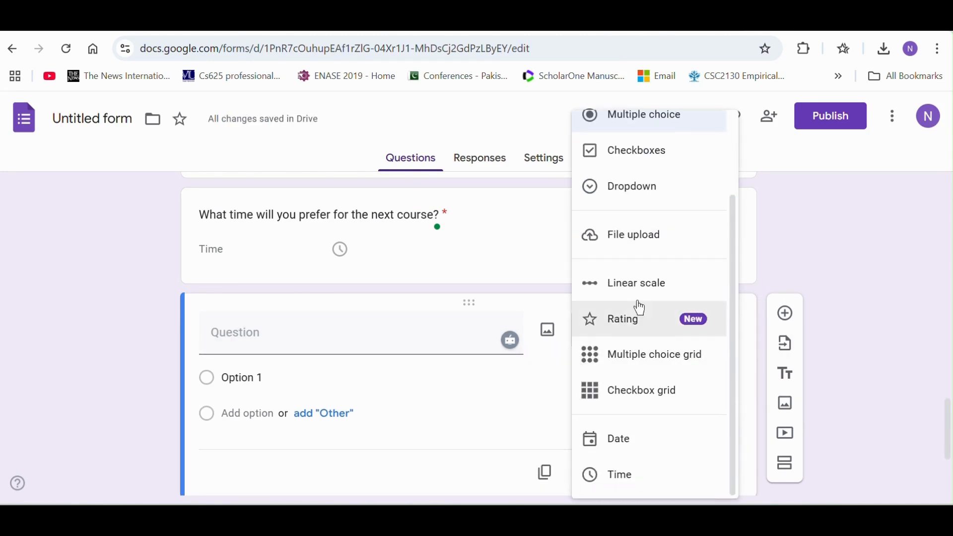
left_click(618, 235)
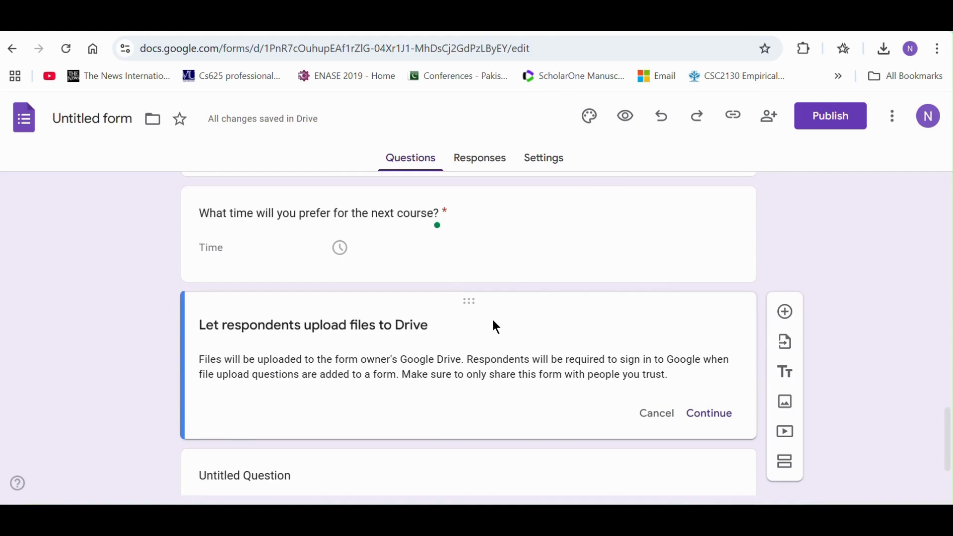
scroll(492, 320, "down", 2)
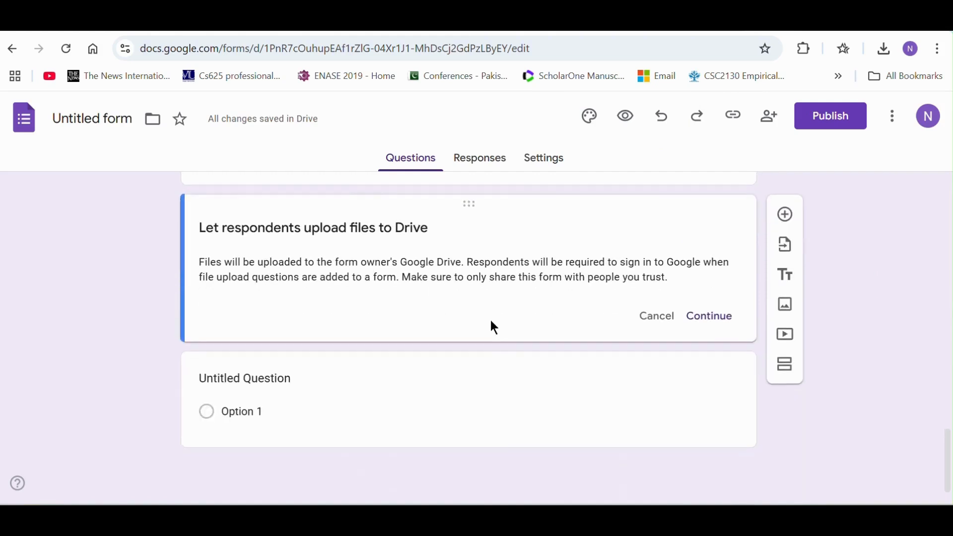
left_click(709, 317)
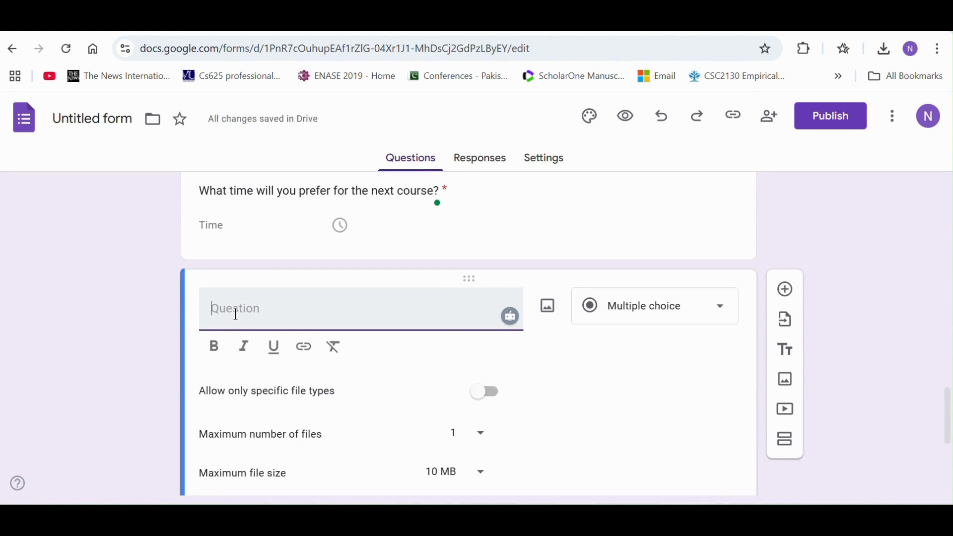
- Title the file upload question "Upload any supplementary document"
type("Upload any")
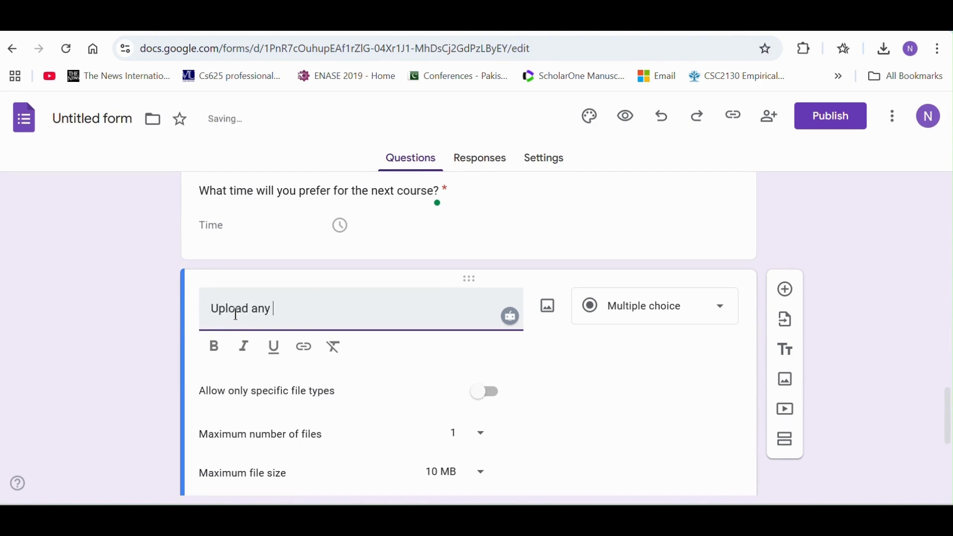
type(" supplementary document")
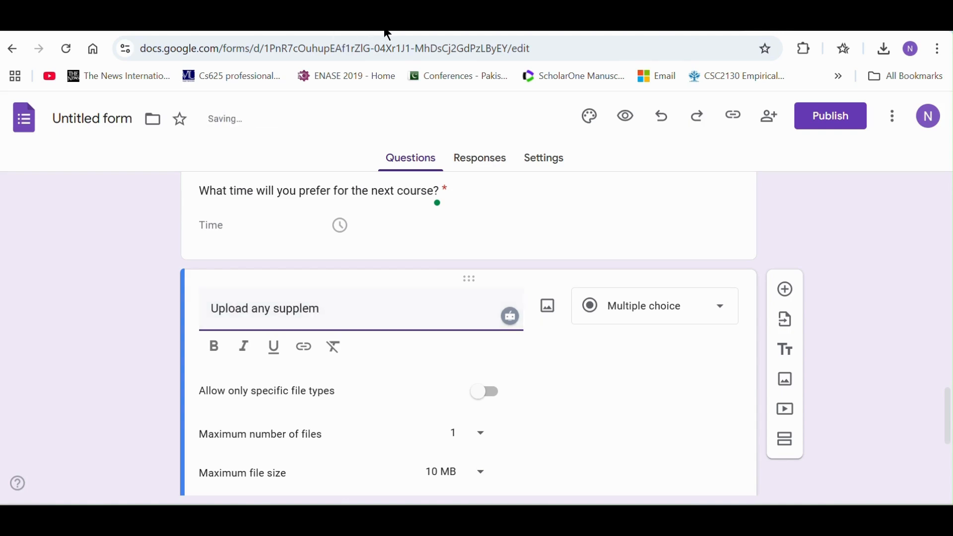
left_click(393, 34)
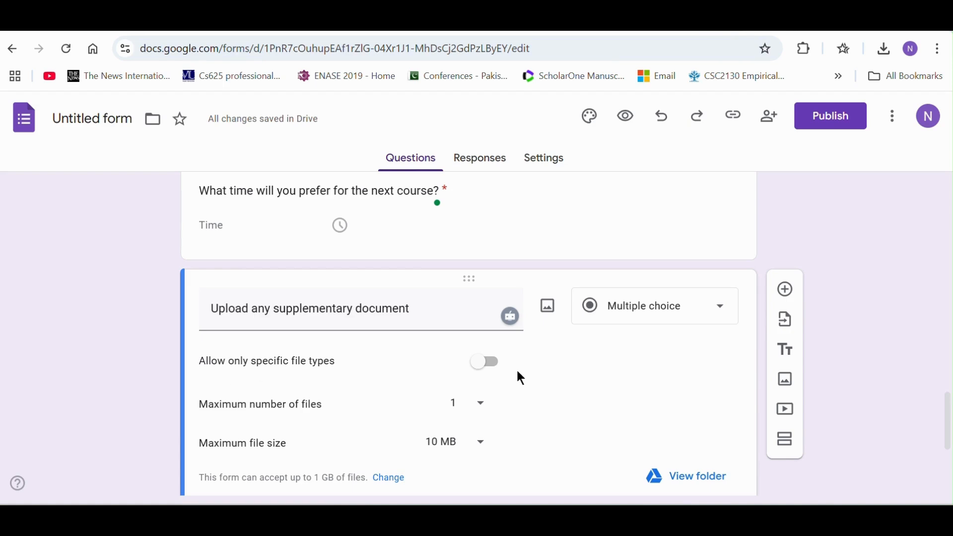
- Restrict the upload question to specific file types: Document, Spreadsheet, PDF and Image
left_click(485, 361)
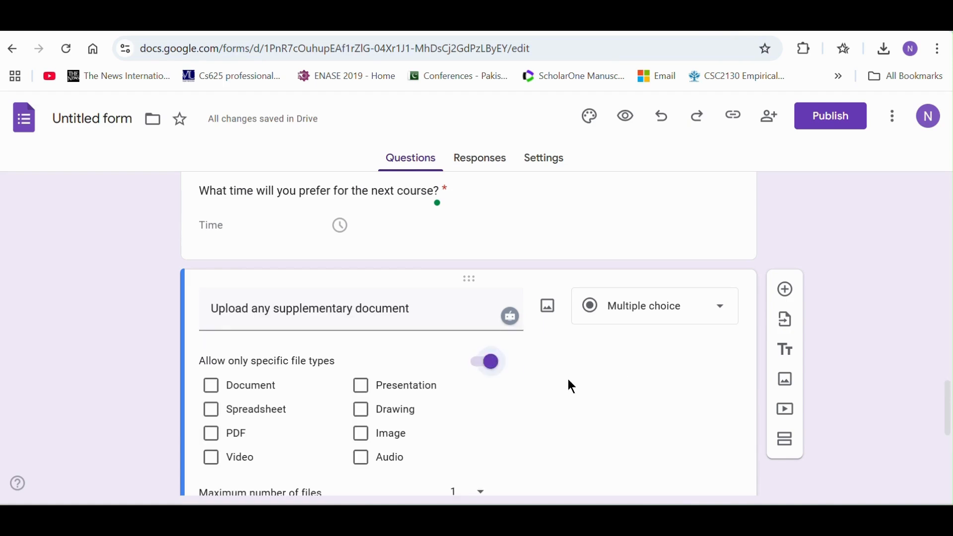
left_click(210, 387)
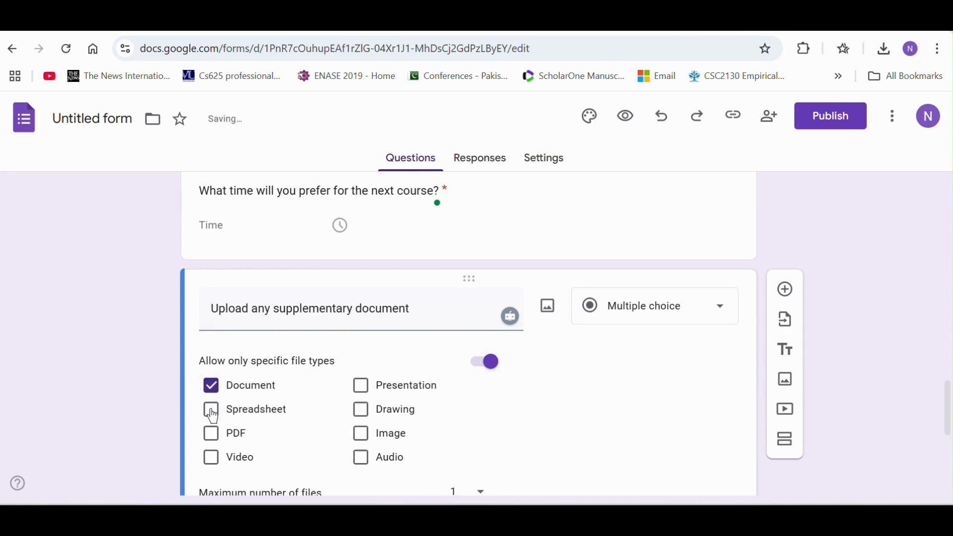
left_click(212, 412)
left_click(213, 436)
left_click(211, 458)
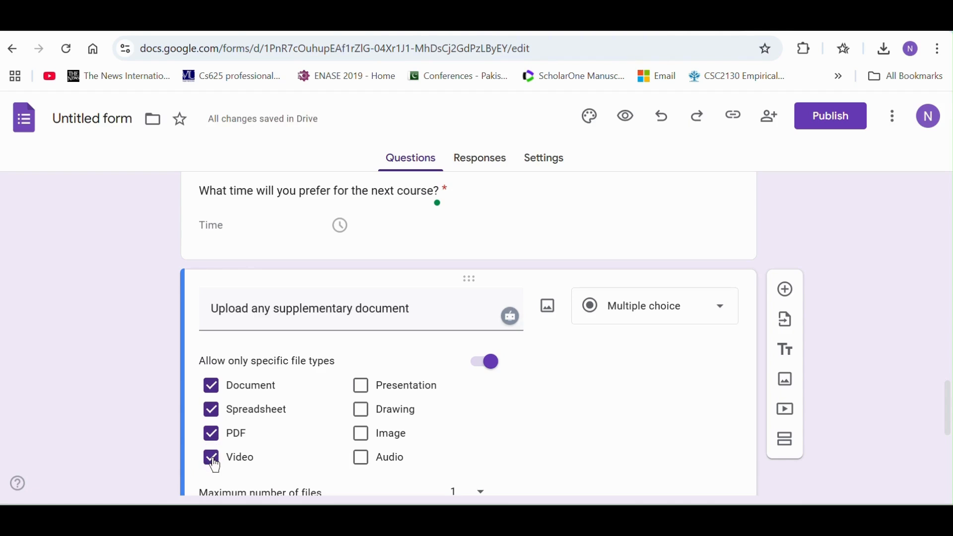
left_click(211, 457)
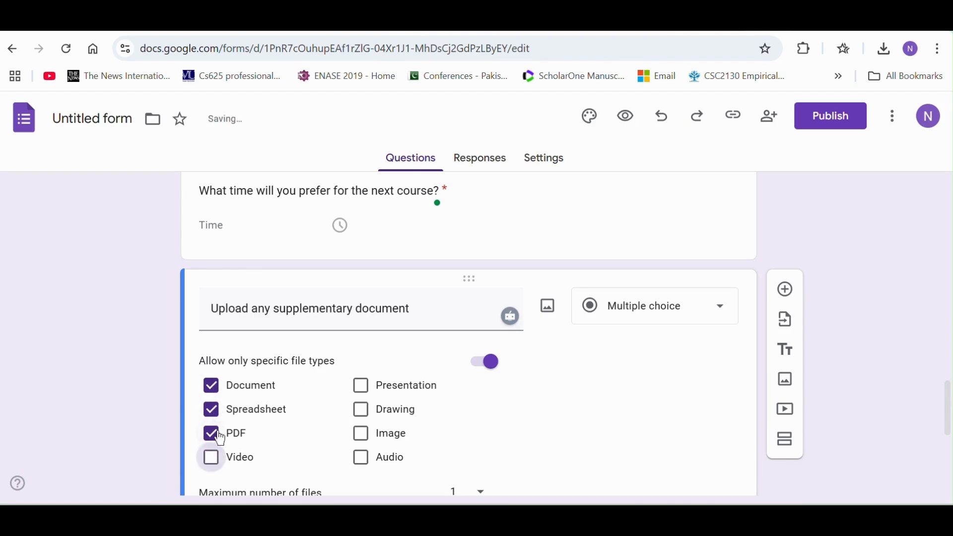
left_click(364, 436)
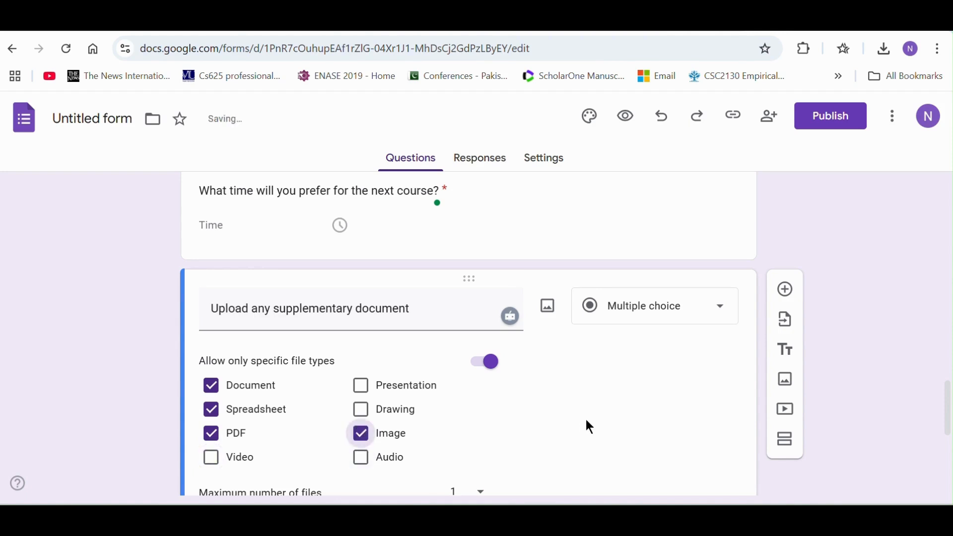
- Set the file upload question's maximum file size to 10 MB and its maximum number of files to 1
scroll(584, 419, "down", 3)
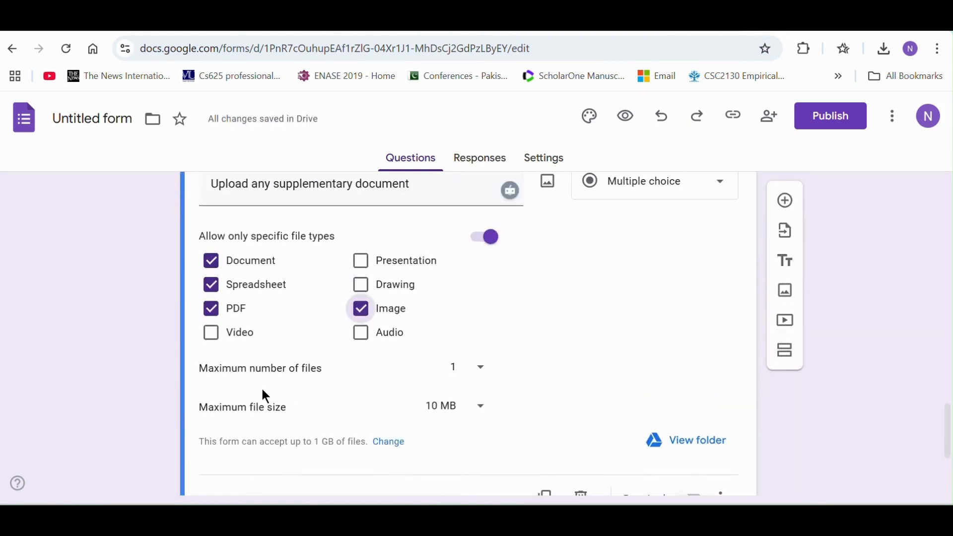
left_click(479, 409)
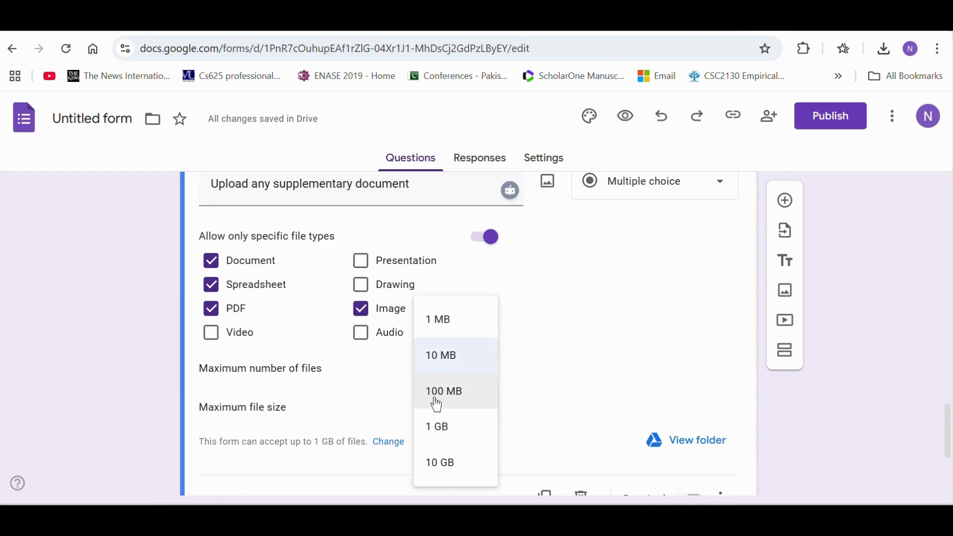
left_click(442, 357)
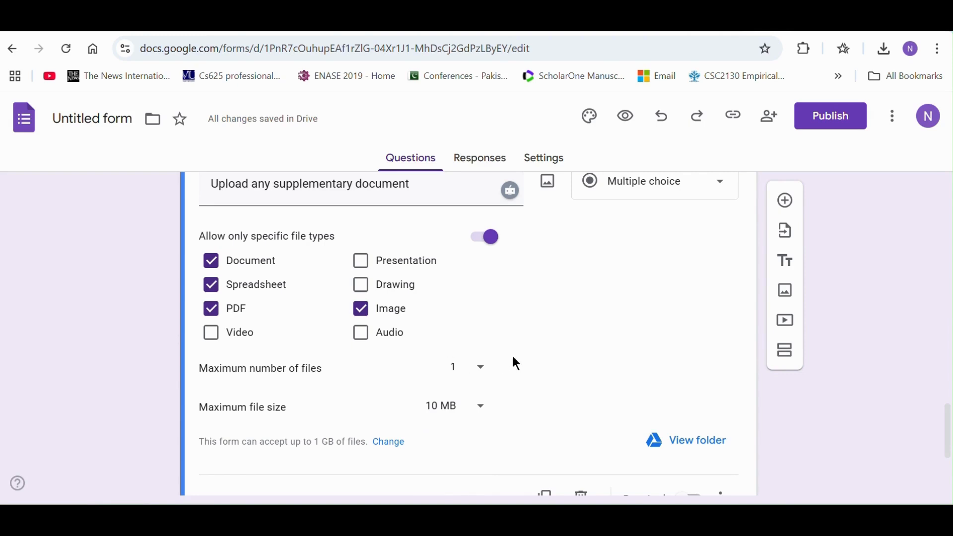
left_click(480, 369)
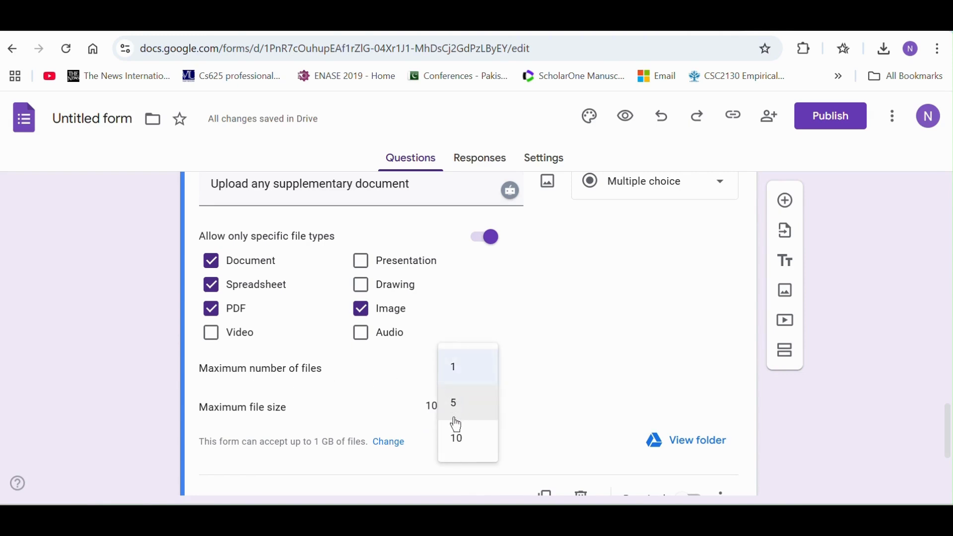
left_click(457, 372)
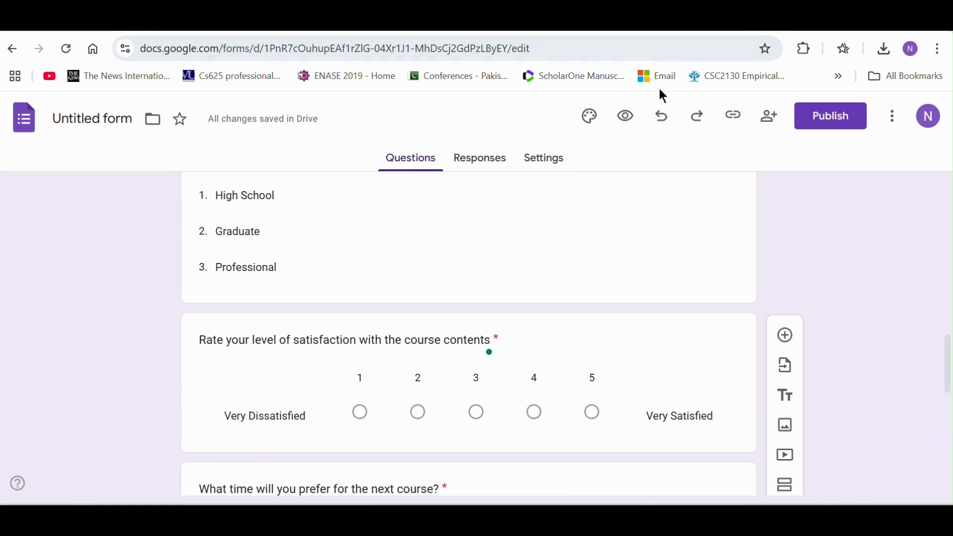
- Preview the form and examine its questions from Name through the answer choices for current level of study
left_click(626, 119)
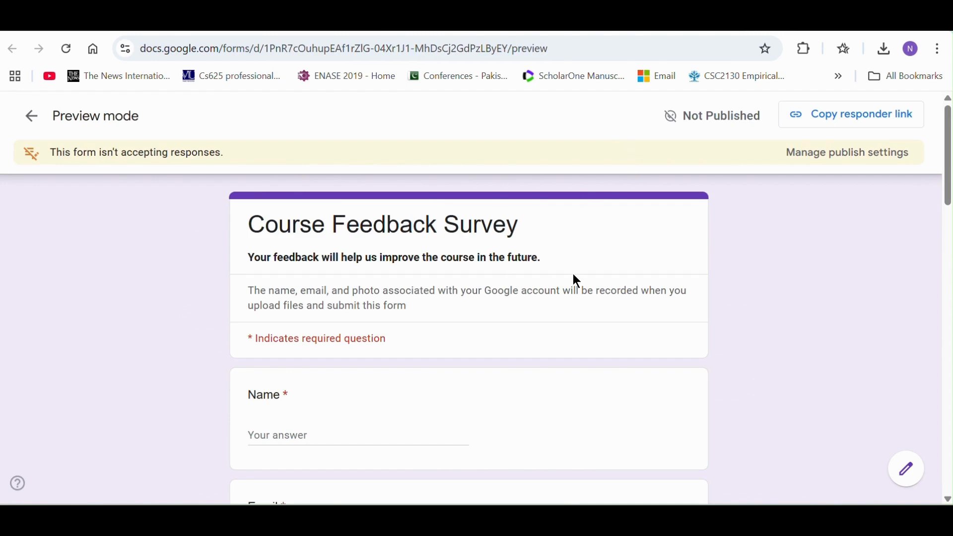
scroll(421, 338, "down", 2)
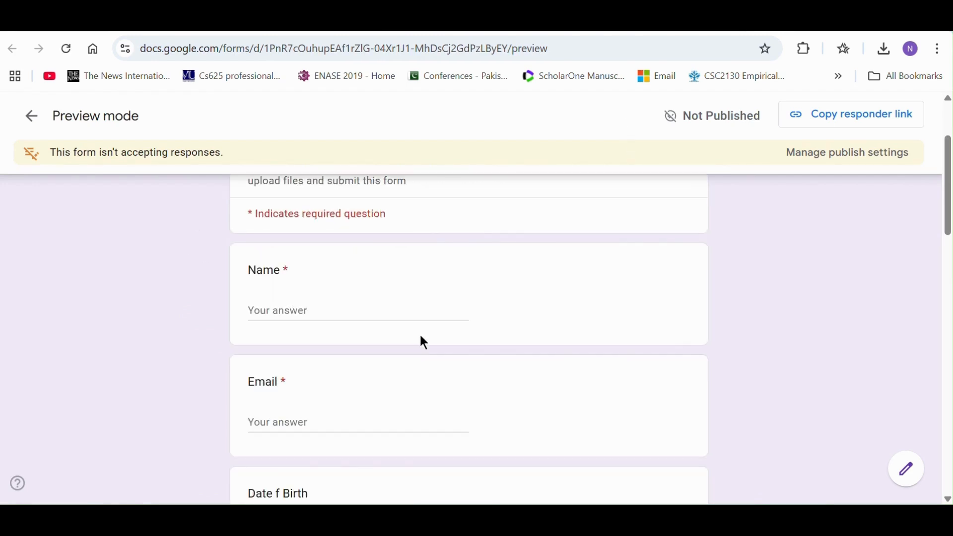
scroll(323, 290, "down", 2)
scroll(329, 292, "down", 1)
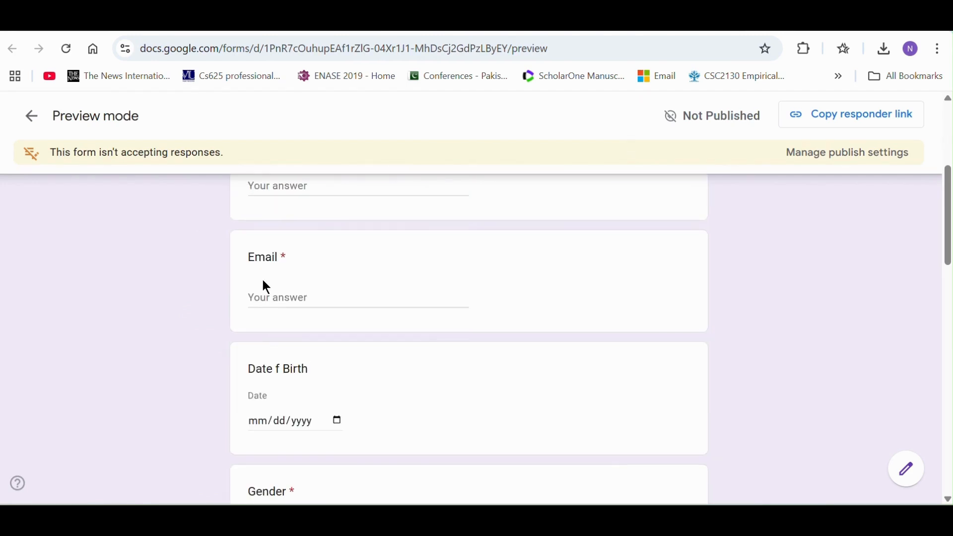
scroll(323, 397, "down", 2)
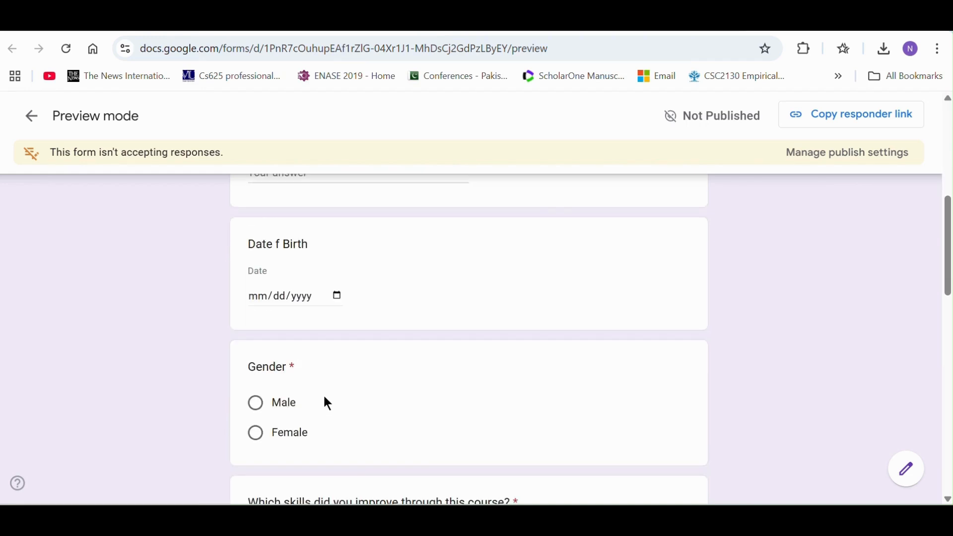
scroll(372, 381, "down", 4)
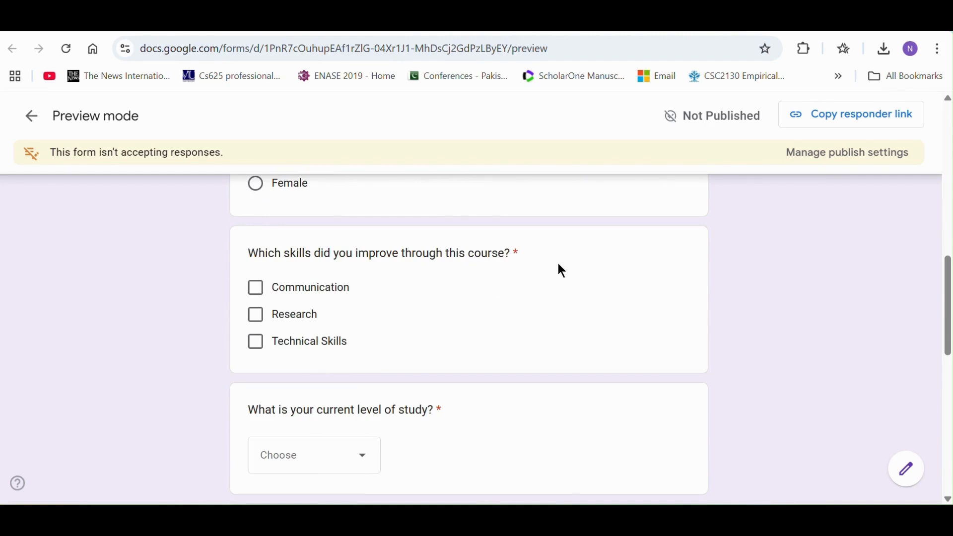
scroll(490, 307, "down", 2)
left_click(360, 341)
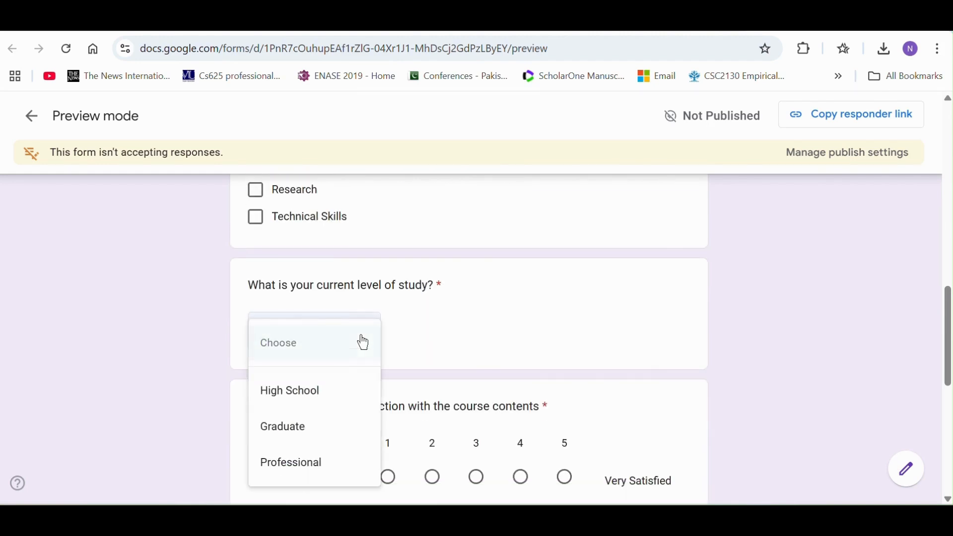
left_click(444, 314)
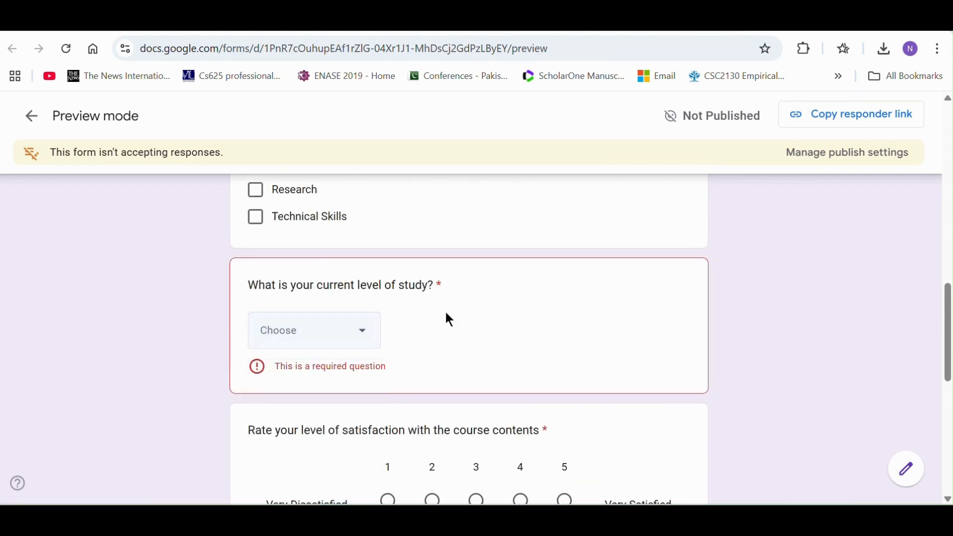
- Examine the satisfaction scale, the preferred-time question's AM/PM choices and the file upload question in the preview
scroll(445, 318, "down", 2)
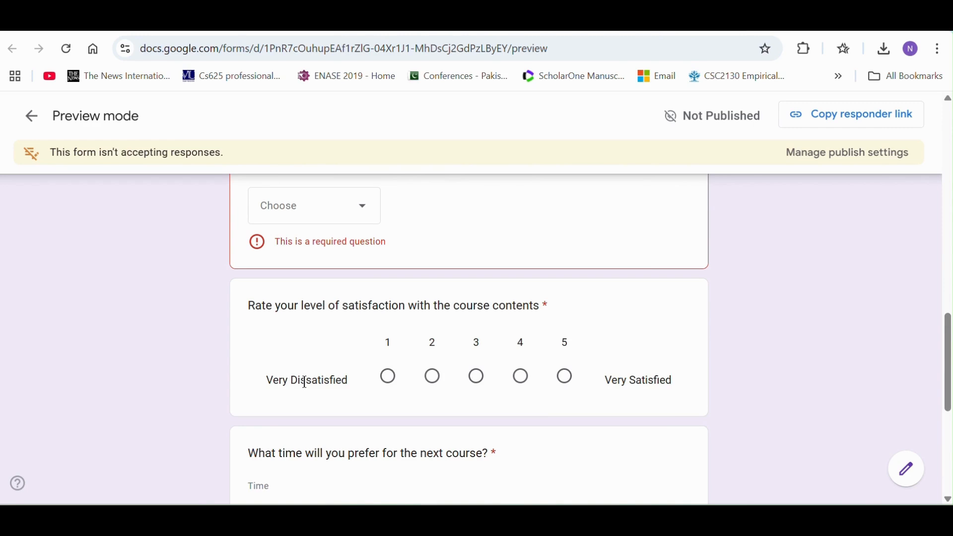
scroll(592, 353, "down", 1)
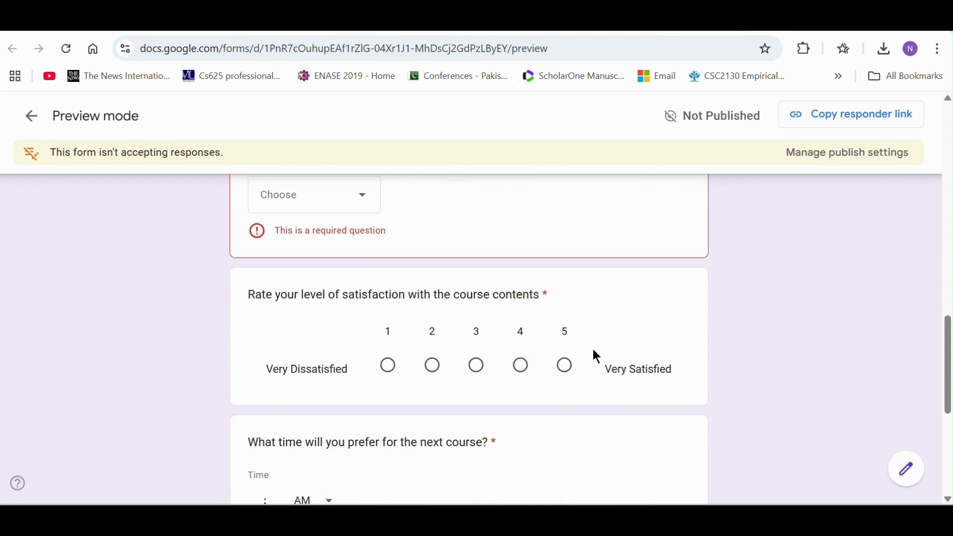
scroll(586, 353, "down", 5)
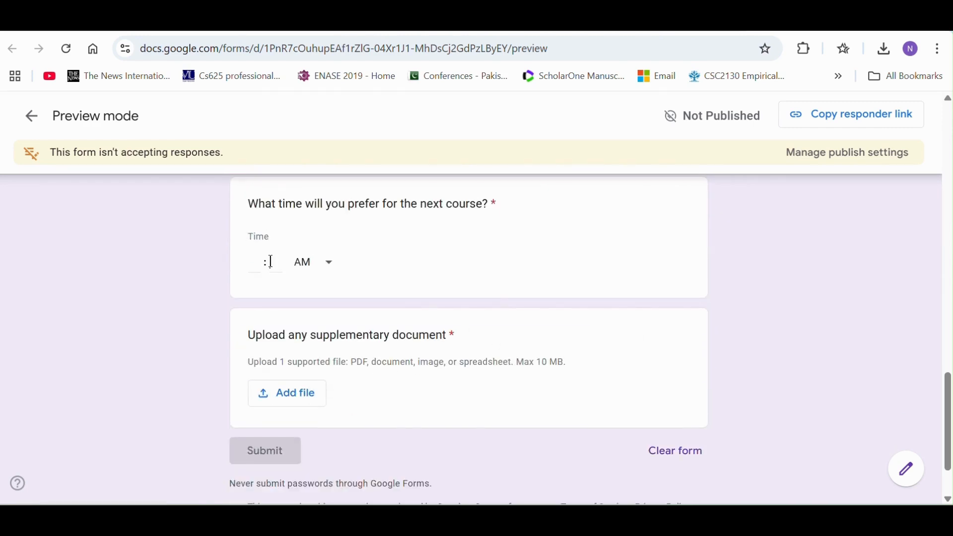
left_click(330, 263)
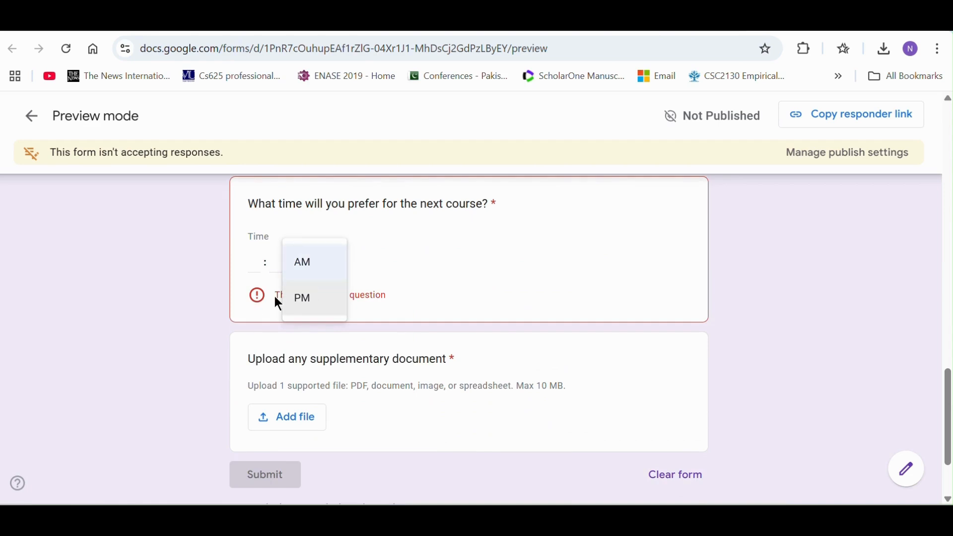
left_click(401, 244)
scroll(408, 251, "down", 2)
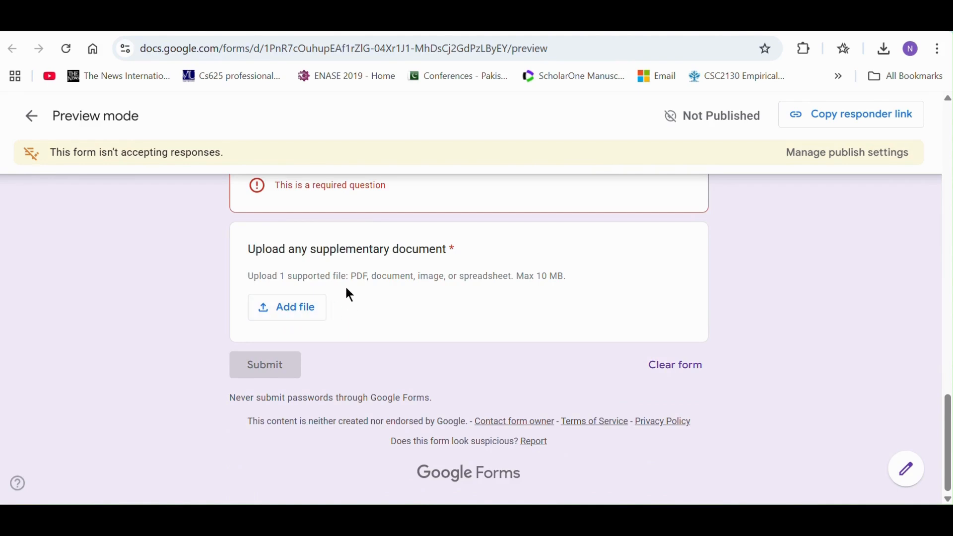
- Return to the form editor and publish the Course Feedback Survey
left_click(392, 29)
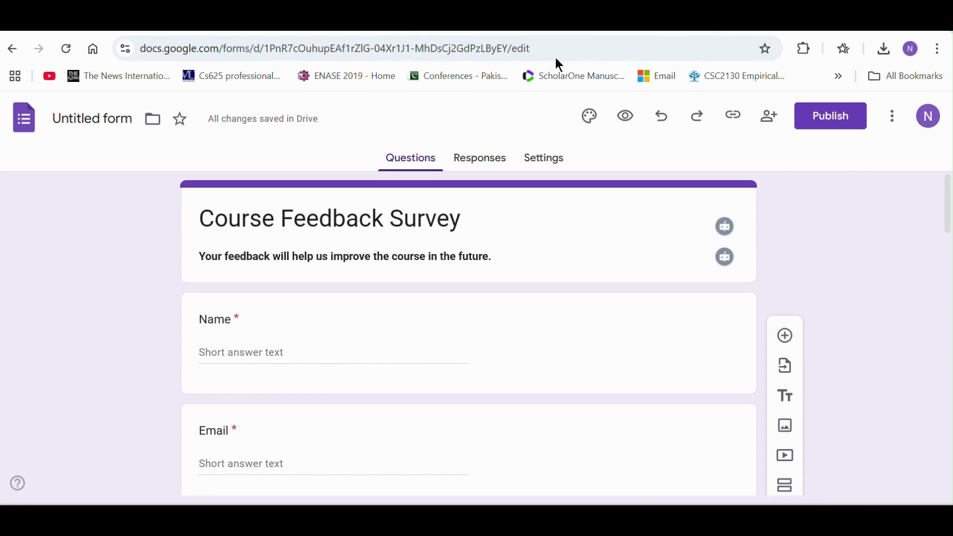
left_click(815, 119)
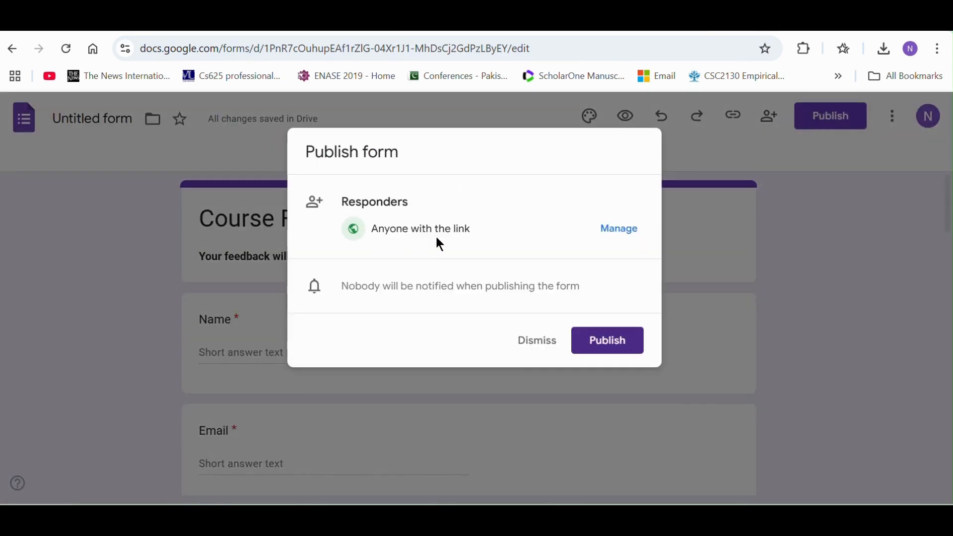
left_click(606, 341)
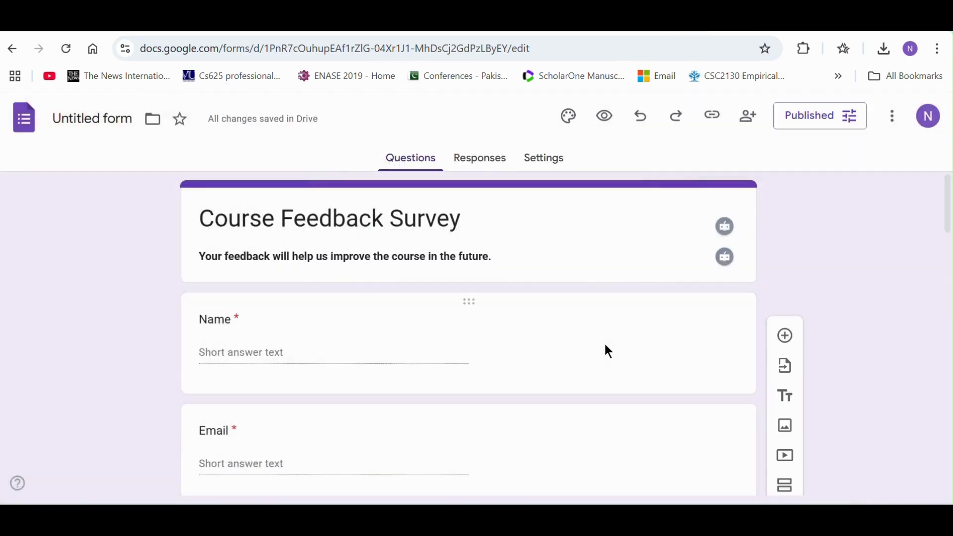
- Copy the form's responder link as a shortened URL
left_click(711, 119)
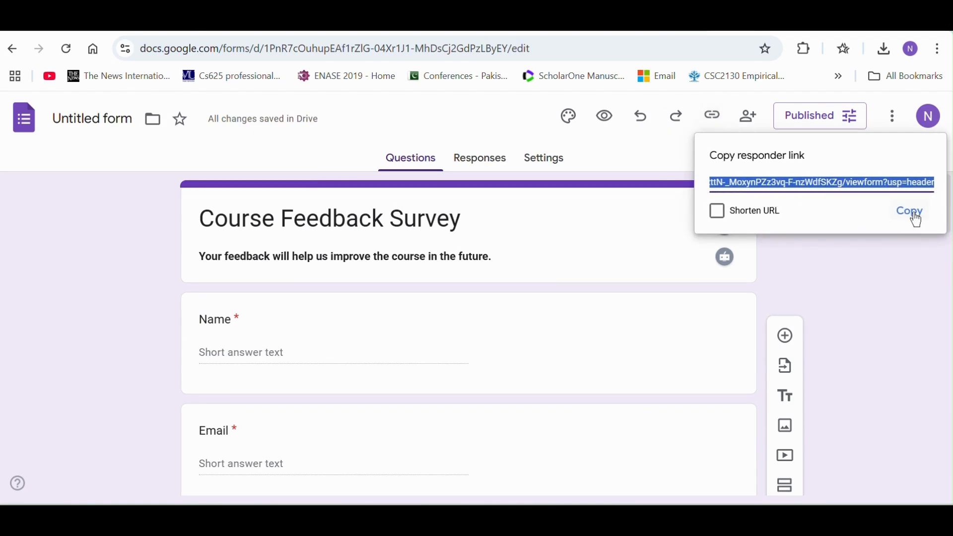
left_click(716, 211)
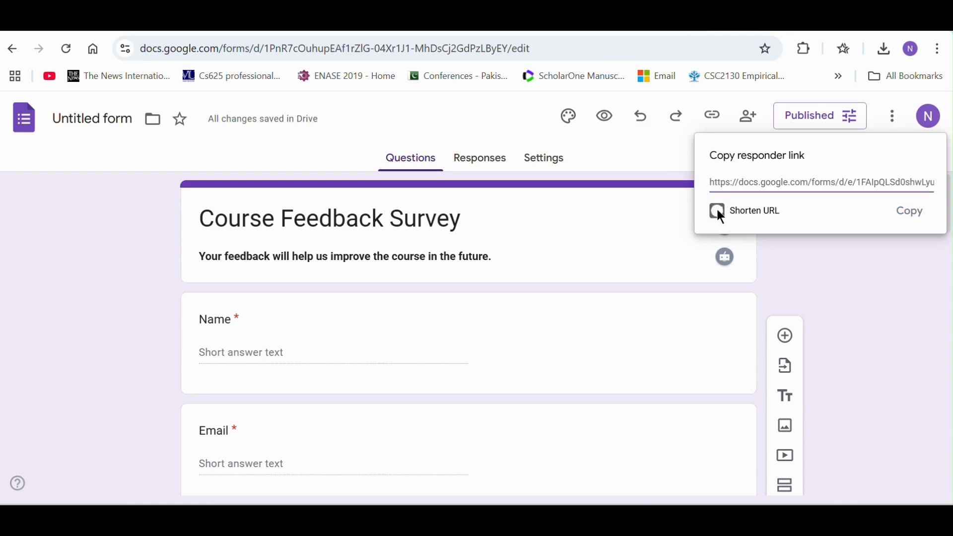
left_click(910, 212)
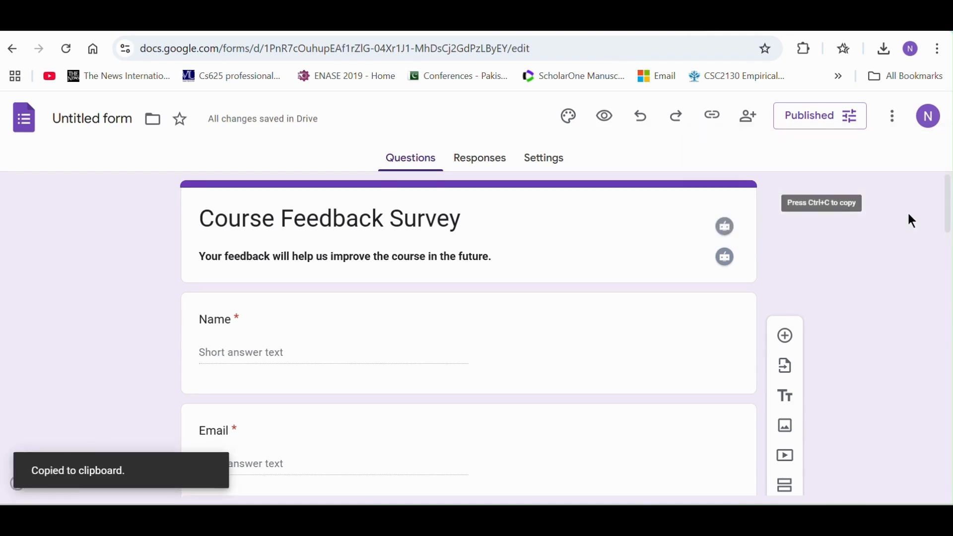
- Open the copied responder link in the browser and look through the published form down to its Submit button
left_click(547, 56)
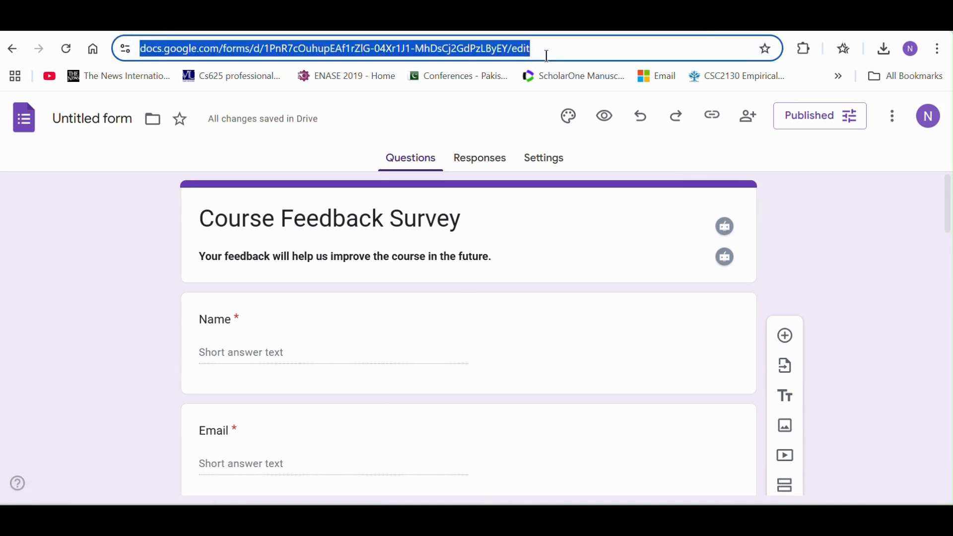
key("ctrl+v")
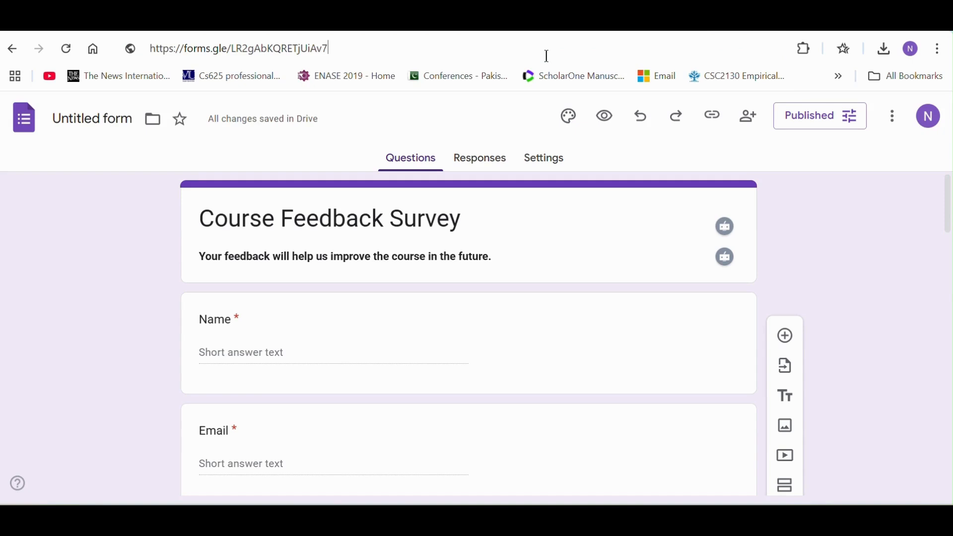
key("Return")
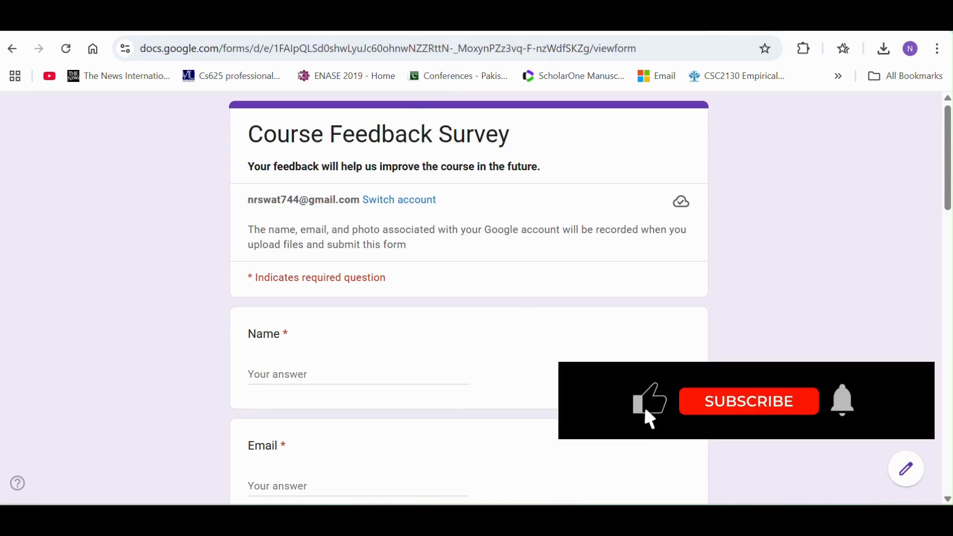
scroll(468, 297, "down", 20)
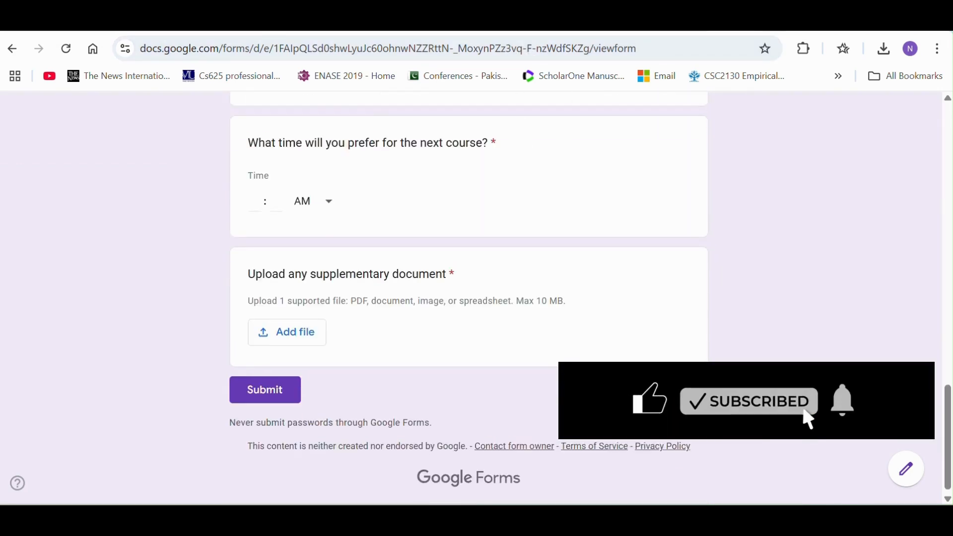